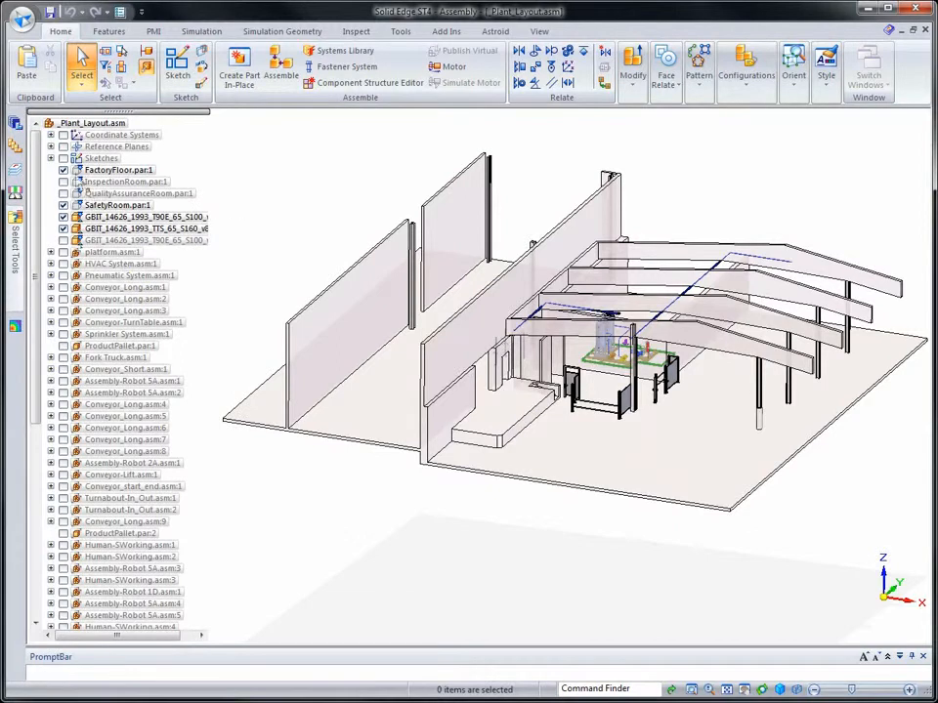
Hide the FactoryFloor part to expose the piping around the pump and tank skid.
{"action": "left_click", "coordinate": [63, 170]}
{"action": "scroll", "coordinate": [418, 548], "scroll_direction": "up", "scroll_amount": 2}
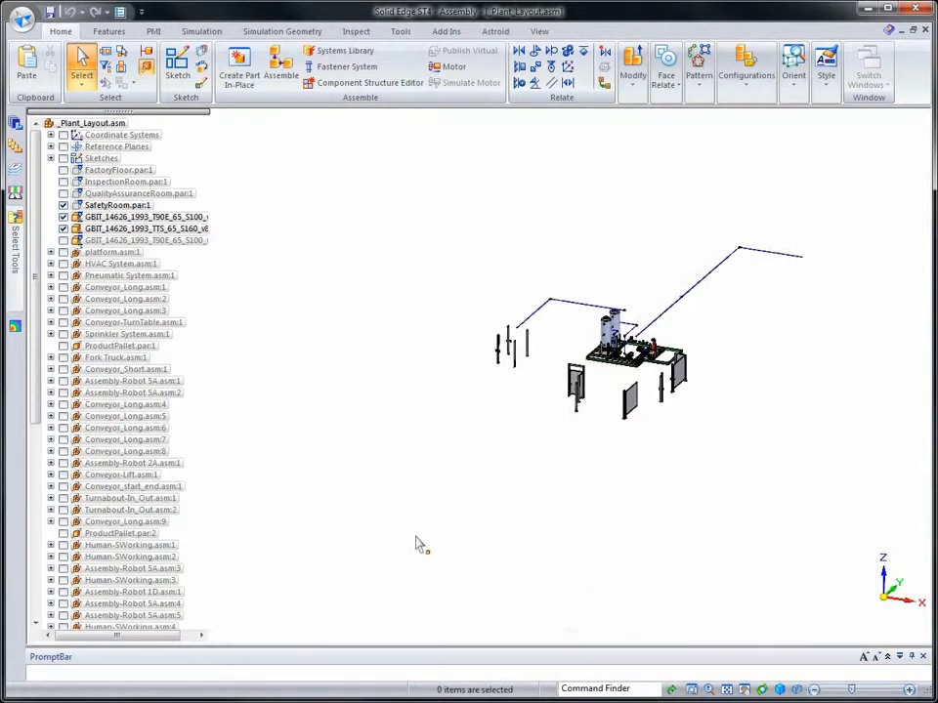
{"action": "scroll", "coordinate": [473, 558], "scroll_direction": "up", "scroll_amount": 5}
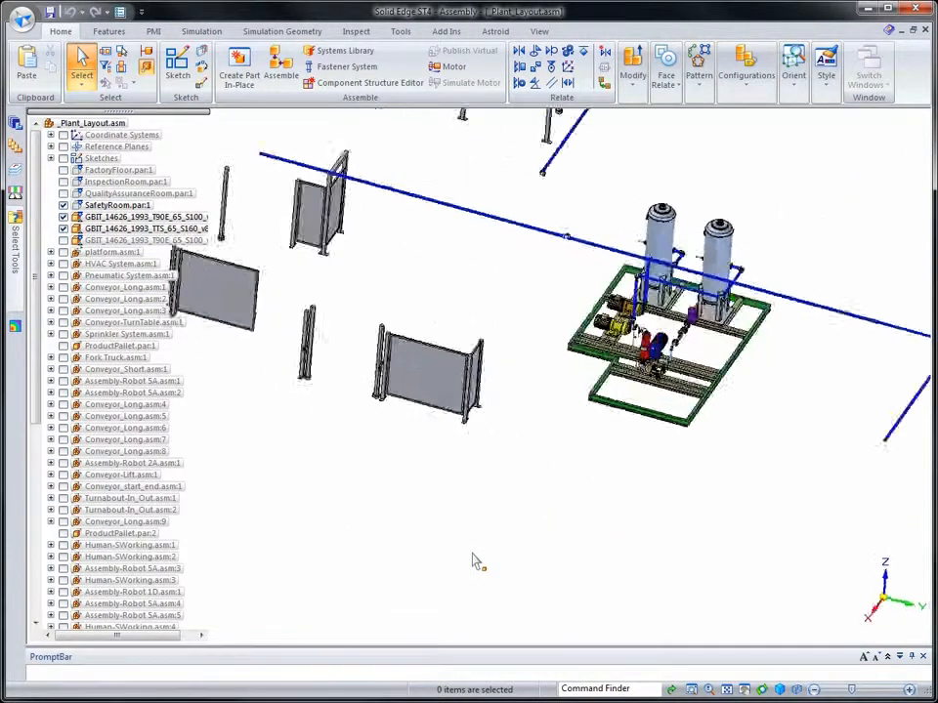
{"action": "scroll", "coordinate": [475, 547], "scroll_direction": "up", "scroll_amount": 5}
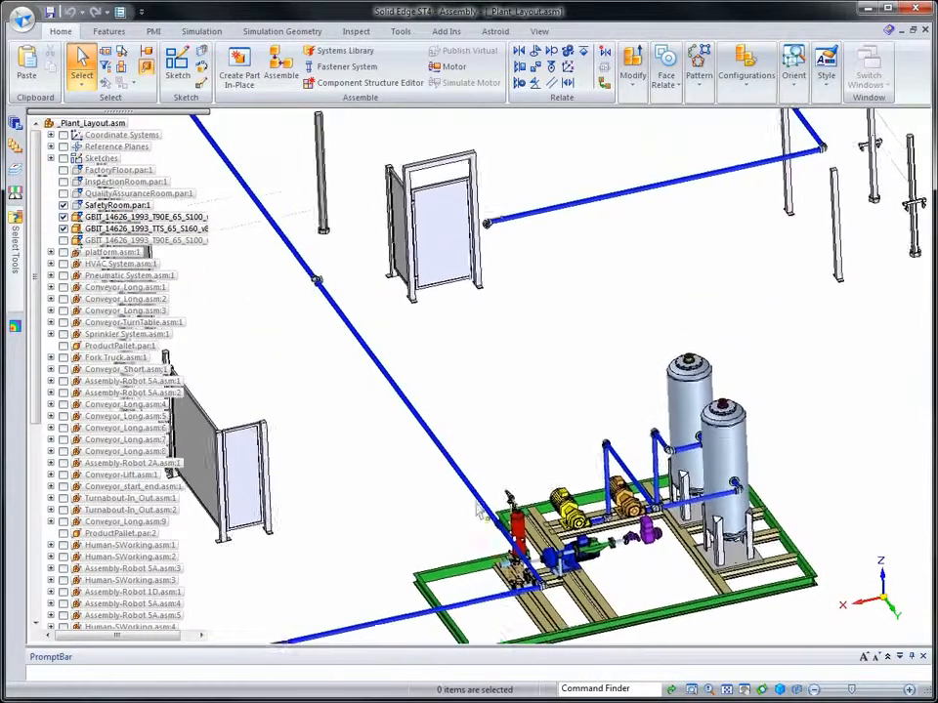
{"action": "scroll", "coordinate": [482, 496], "scroll_direction": "up", "scroll_amount": 5}
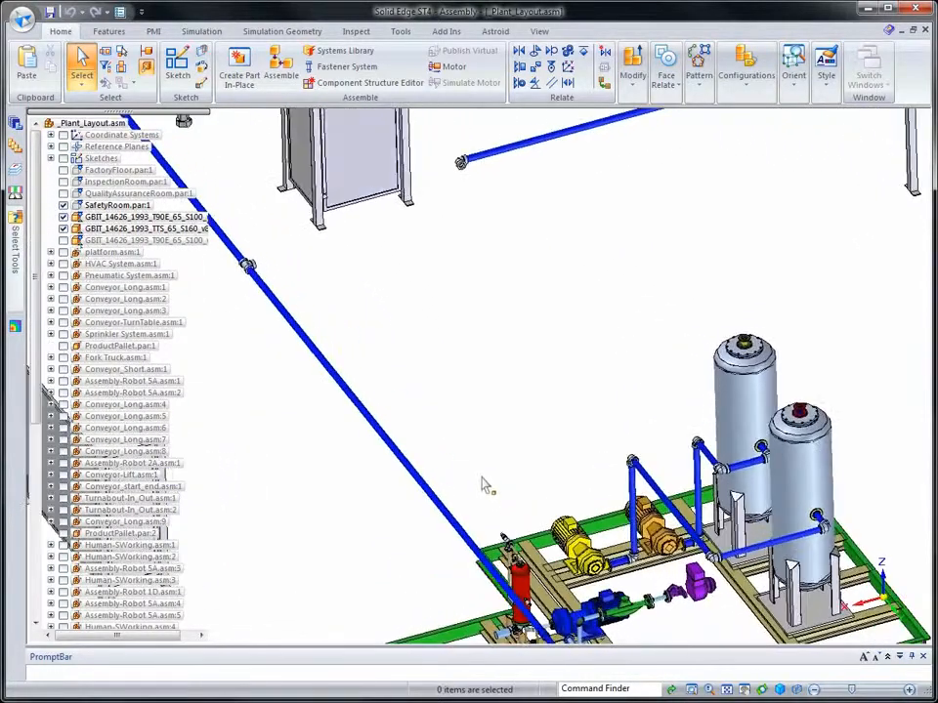
{"action": "scroll", "coordinate": [481, 482], "scroll_direction": "up", "scroll_amount": 4}
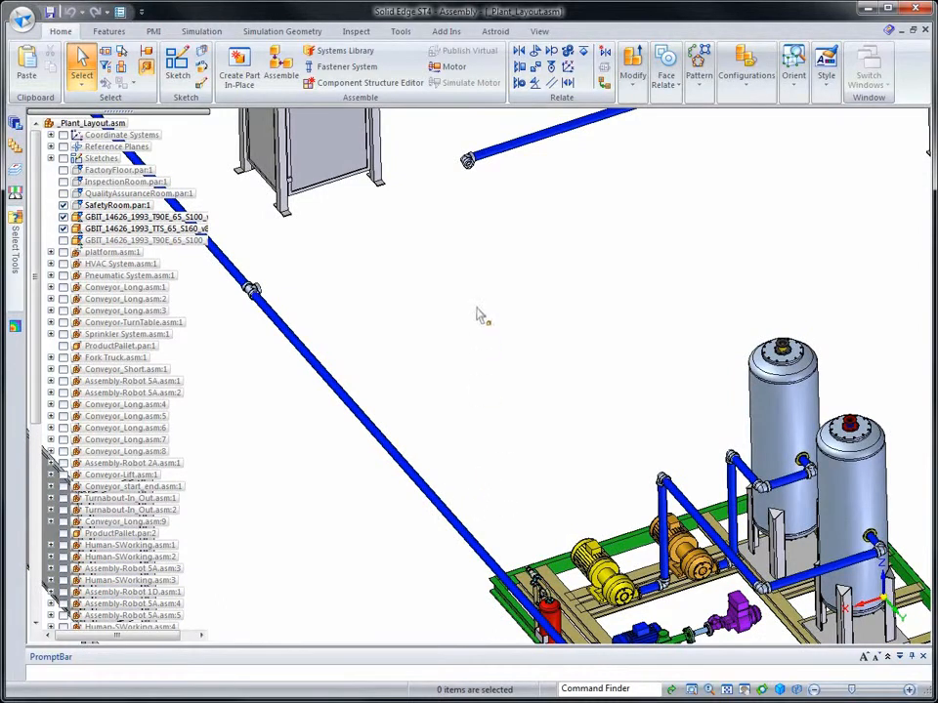
In the XpresRoute environment, create a PathXpres path from the skid's orange motor to the open pipe elbow, using 1.00 m port segments and the crosswise-then-down alternative.
{"action": "left_click", "coordinate": [406, 32]}
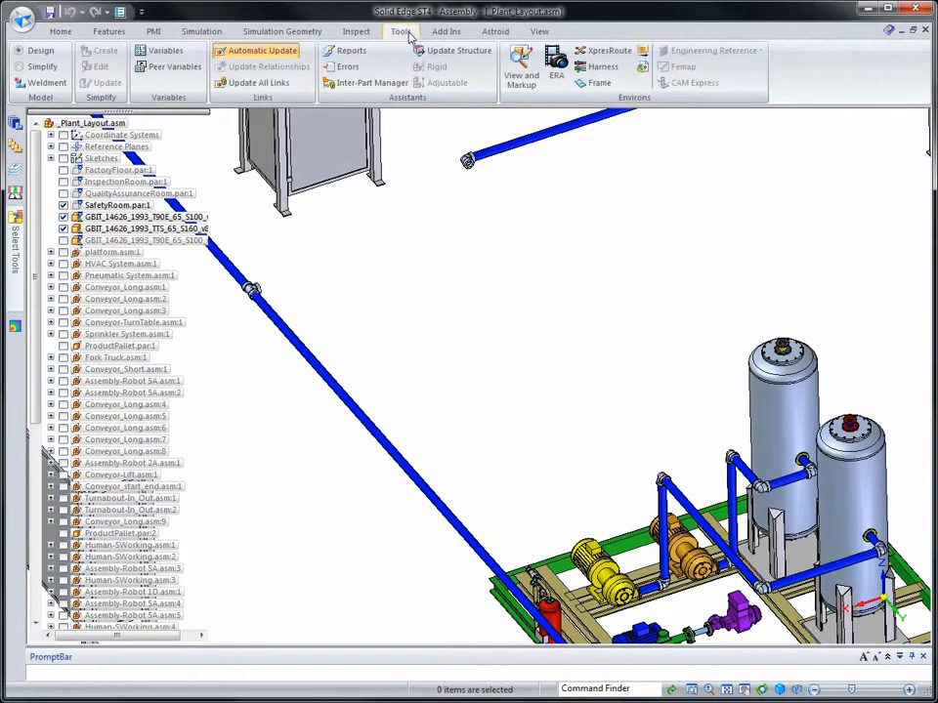
{"action": "left_click", "coordinate": [606, 51]}
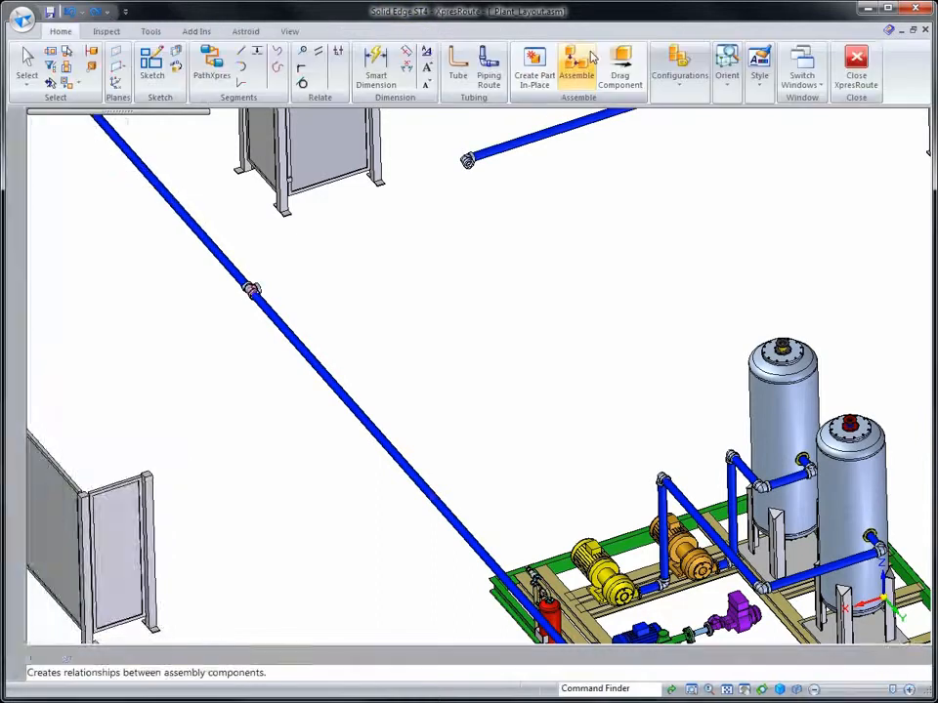
{"action": "left_click", "coordinate": [212, 64]}
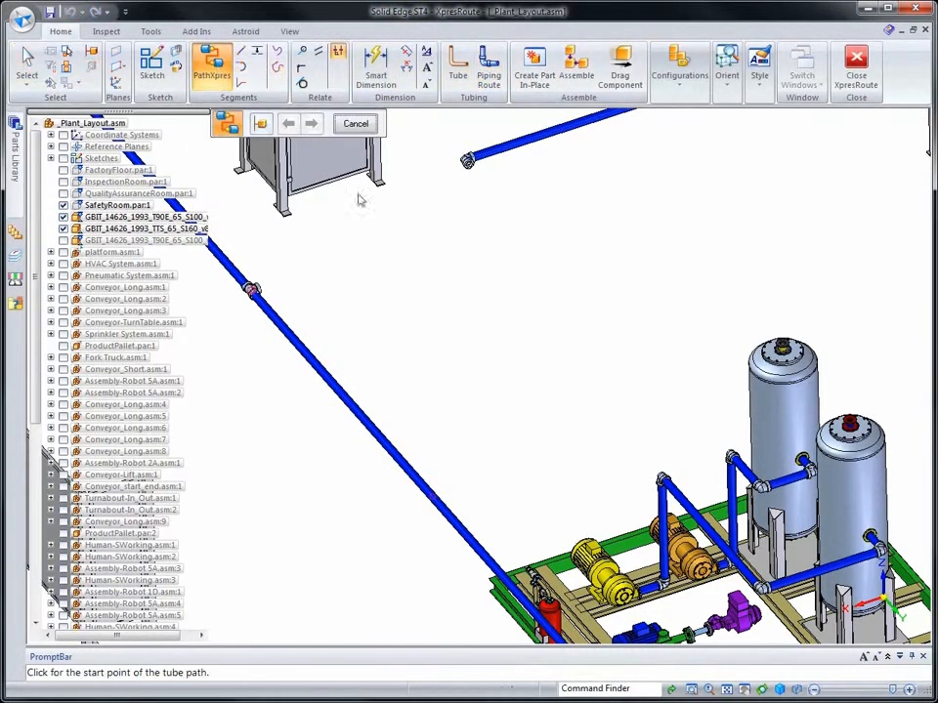
{"action": "left_click", "coordinate": [701, 580]}
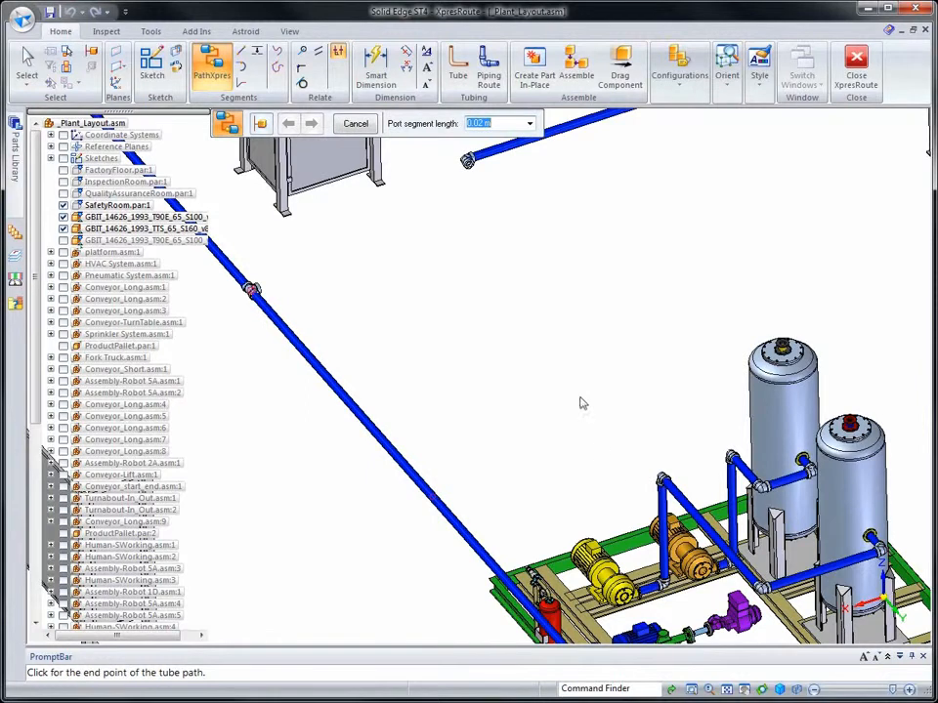
{"action": "left_click", "coordinate": [469, 163]}
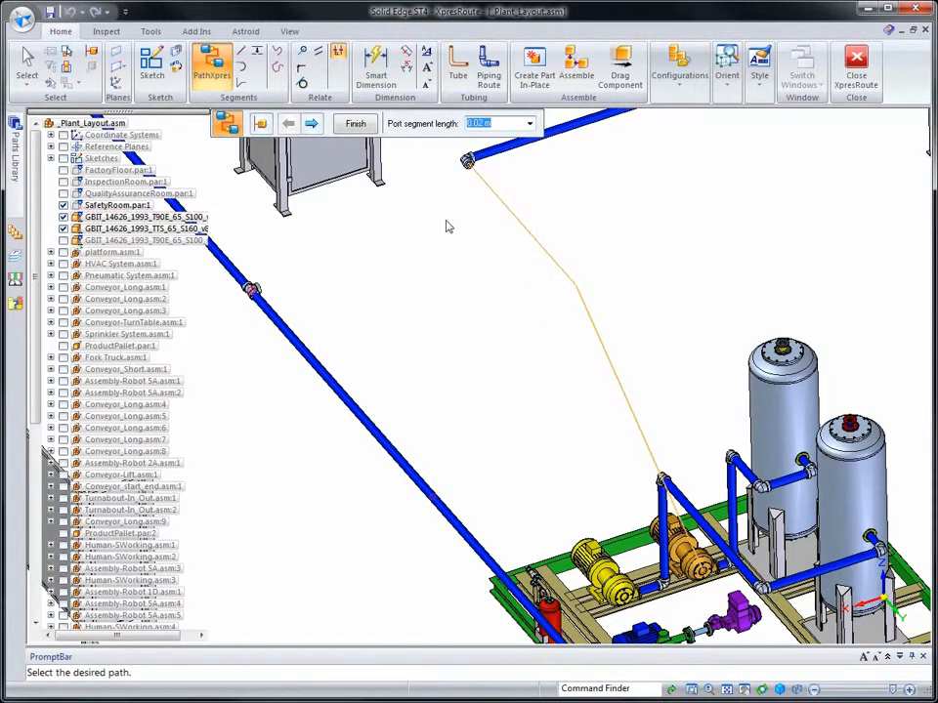
{"action": "type", "text": "1"}
{"action": "key", "text": "Return"}
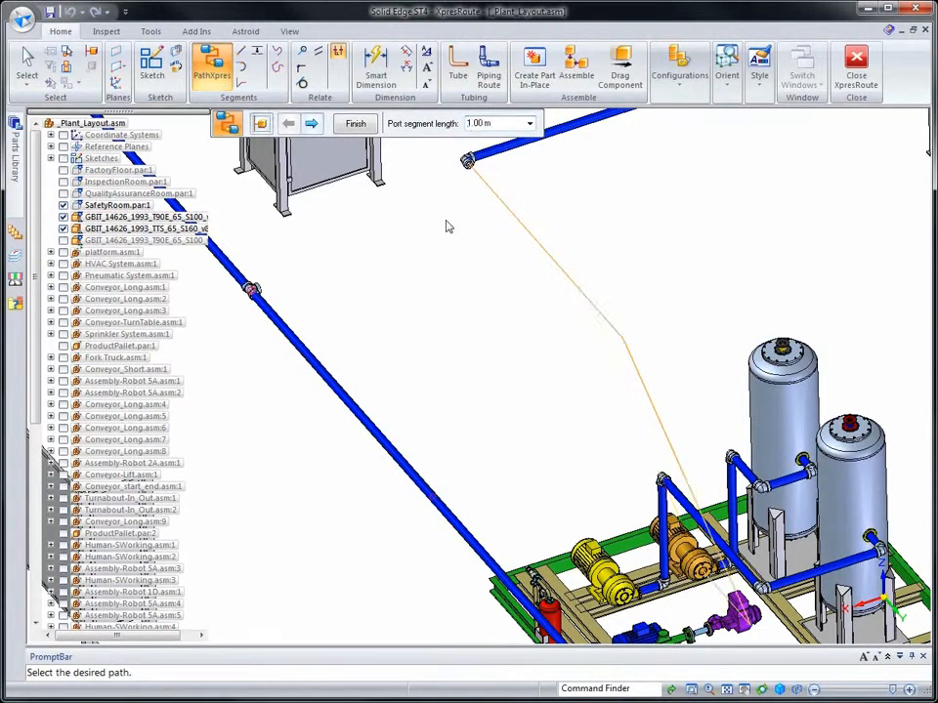
{"action": "left_click", "coordinate": [311, 124]}
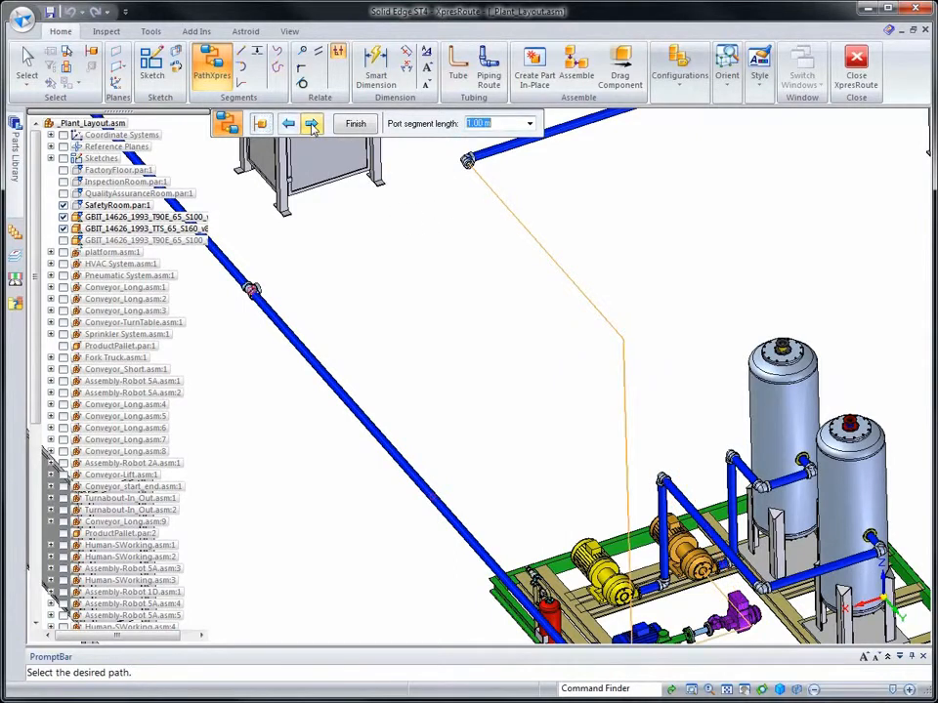
{"action": "left_click", "coordinate": [354, 124]}
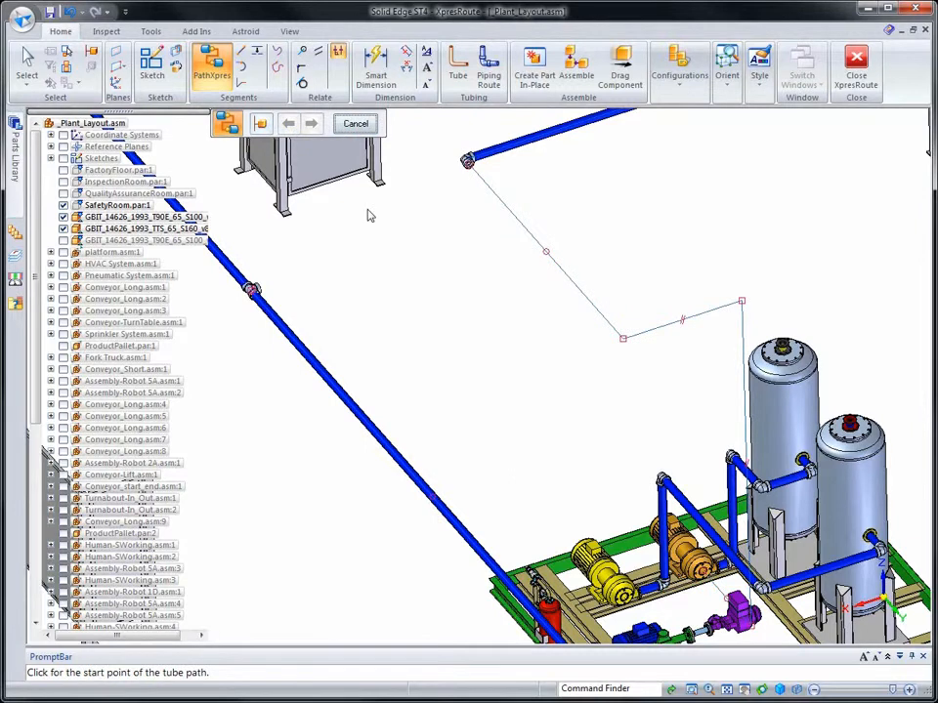
Create a PathXpres path from the skid's yellow motor to the long pipe's tee with 1.00 m port segments, accepting the last alternative path.
{"action": "left_click", "coordinate": [626, 606]}
{"action": "middle_click_drag", "start_coordinate": [536, 456], "coordinate": [437, 287]}
{"action": "left_click", "coordinate": [430, 275]}
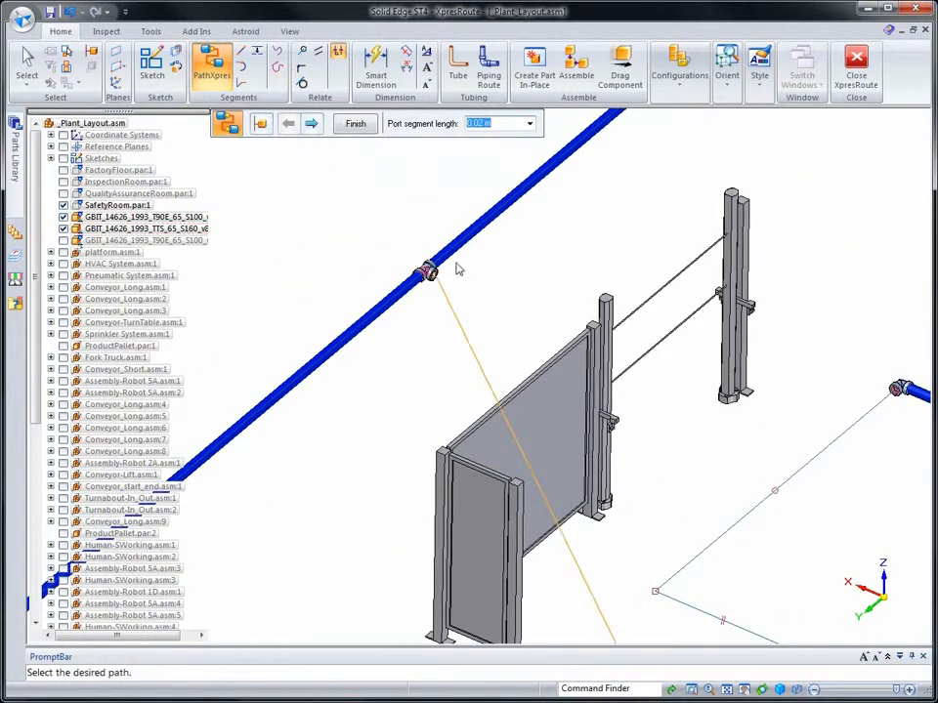
{"action": "left_click", "coordinate": [529, 123]}
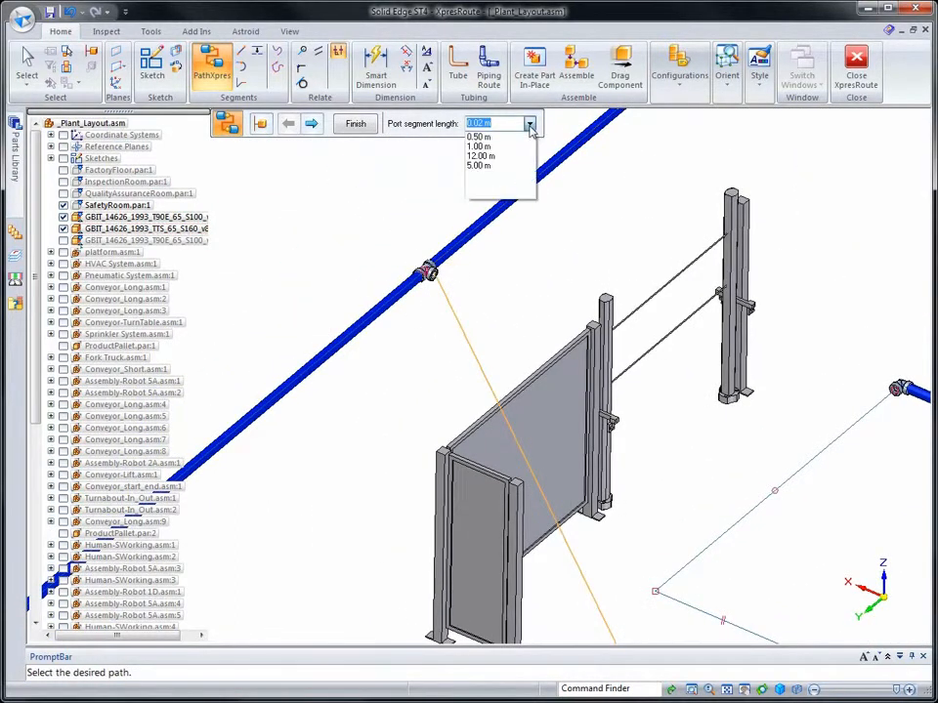
{"action": "left_click", "coordinate": [486, 143]}
{"action": "scroll", "coordinate": [367, 184], "scroll_direction": "down", "scroll_amount": 5}
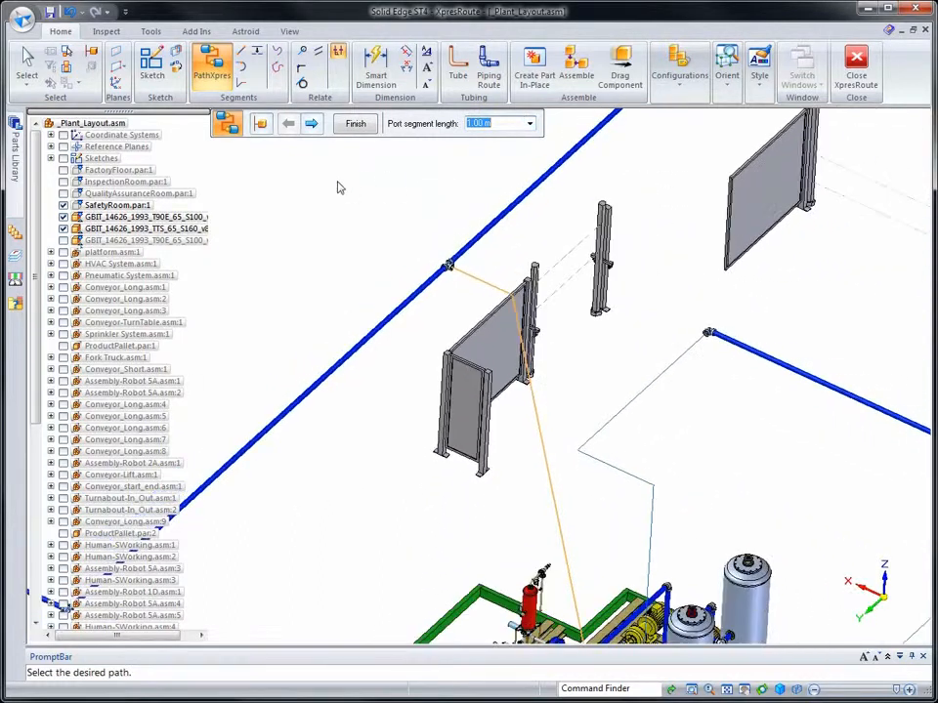
{"action": "left_click", "coordinate": [310, 123]}
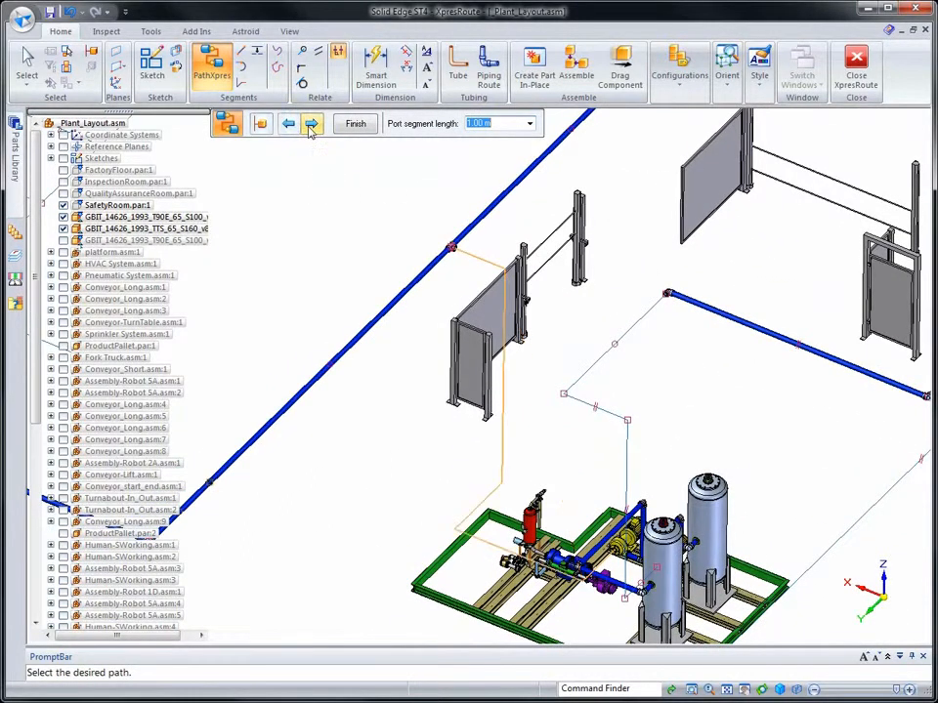
{"action": "left_click", "coordinate": [311, 125]}
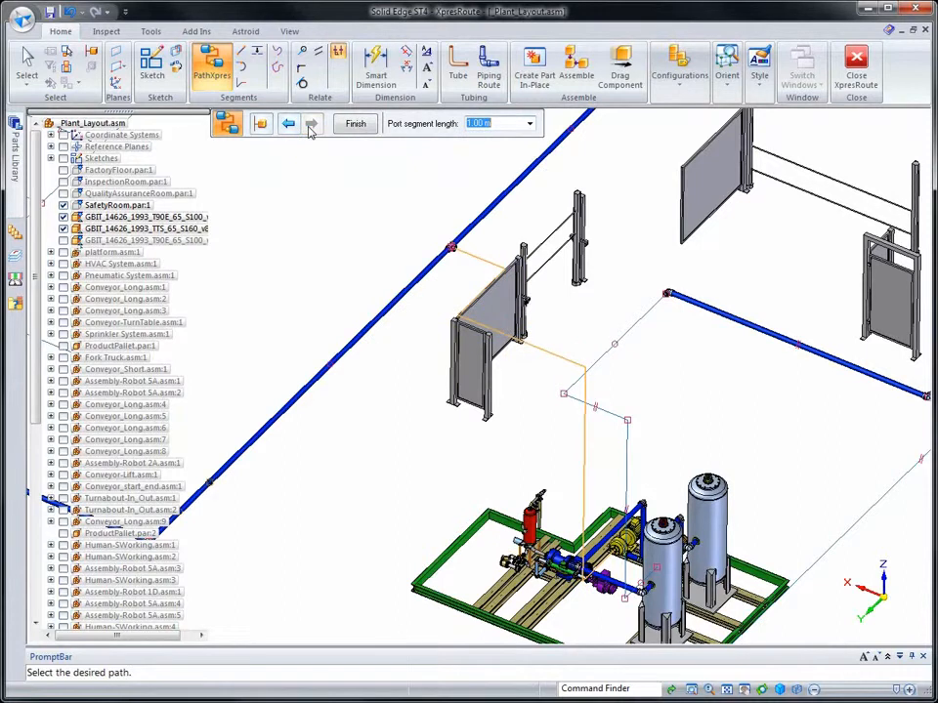
{"action": "left_click", "coordinate": [356, 125]}
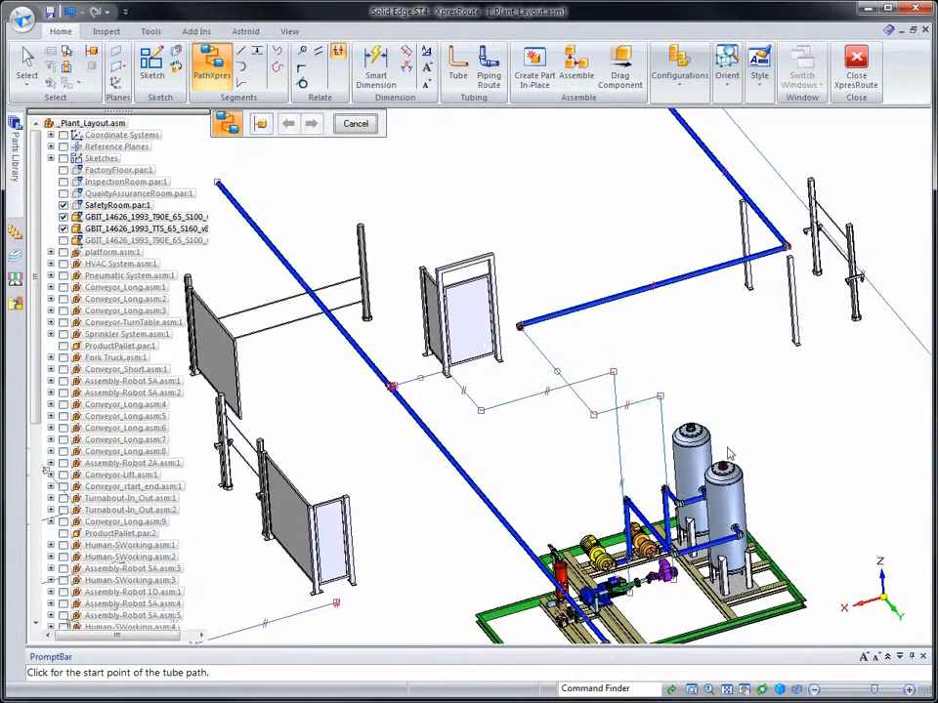
{"action": "key", "text": "Escape"}
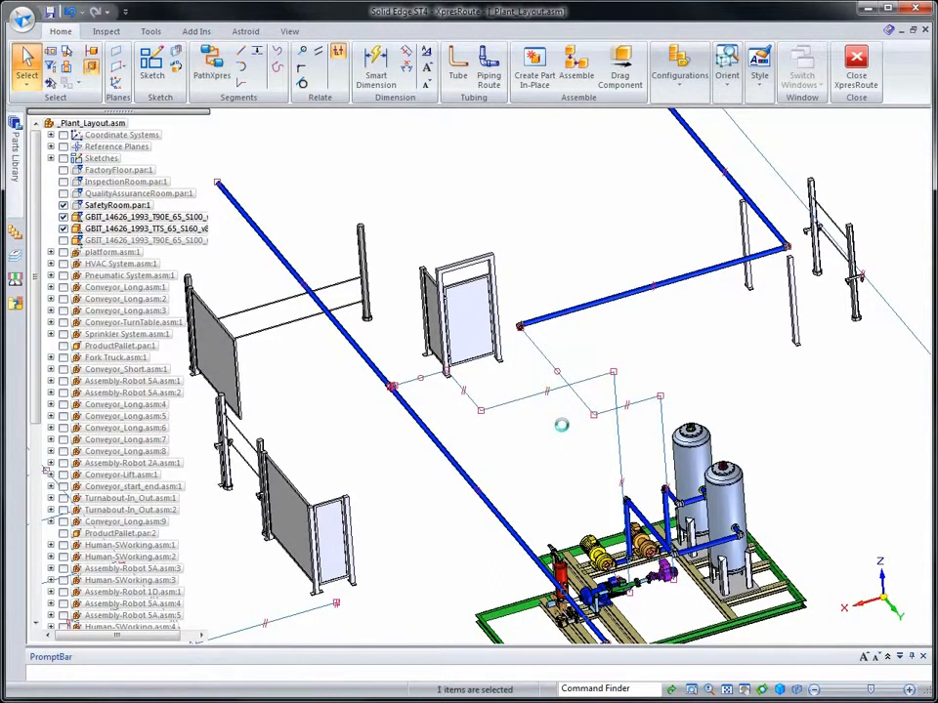
Delete the parallel relationships on both new paths' crosswise segments and set the tee path's angle above the skid to 95°.
{"action": "key", "text": "Delete"}
{"action": "mouse_move", "coordinate": [723, 343]}
{"action": "middle_mouse_down"}
{"action": "mouse_move", "coordinate": [758, 351]}
{"action": "mouse_move", "coordinate": [523, 117]}
{"action": "middle_mouse_up"}
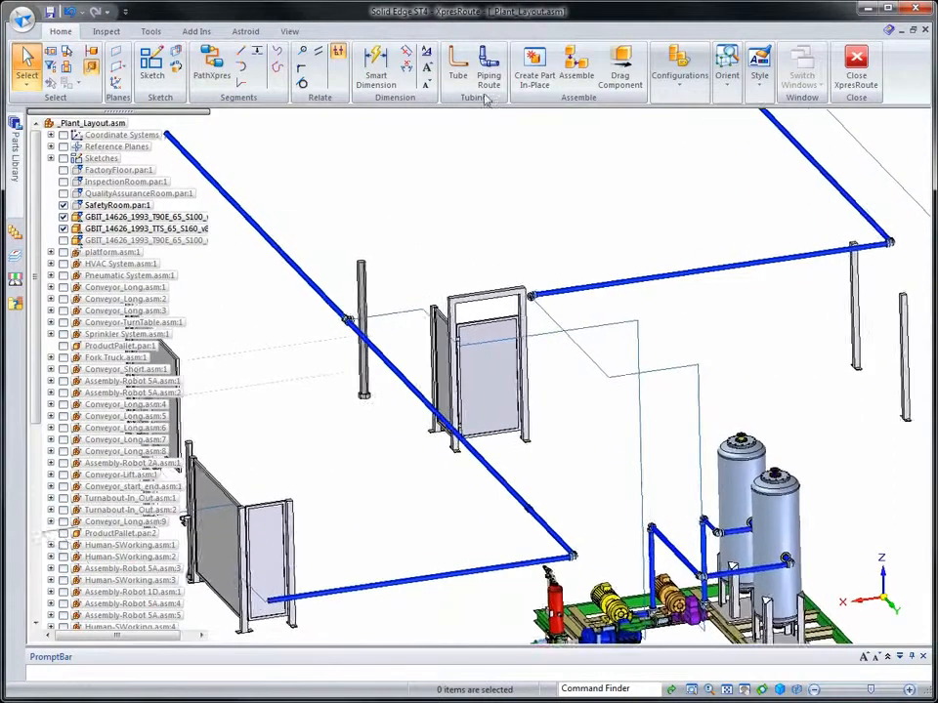
{"action": "left_click", "coordinate": [406, 67]}
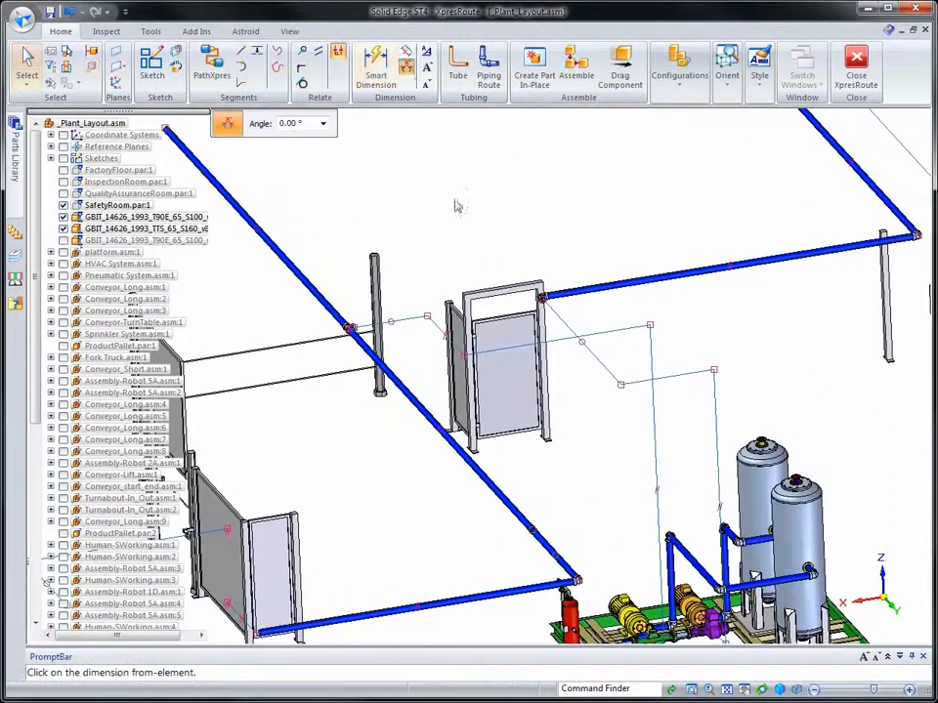
{"action": "left_click", "coordinate": [490, 277]}
{"action": "left_click", "coordinate": [593, 353]}
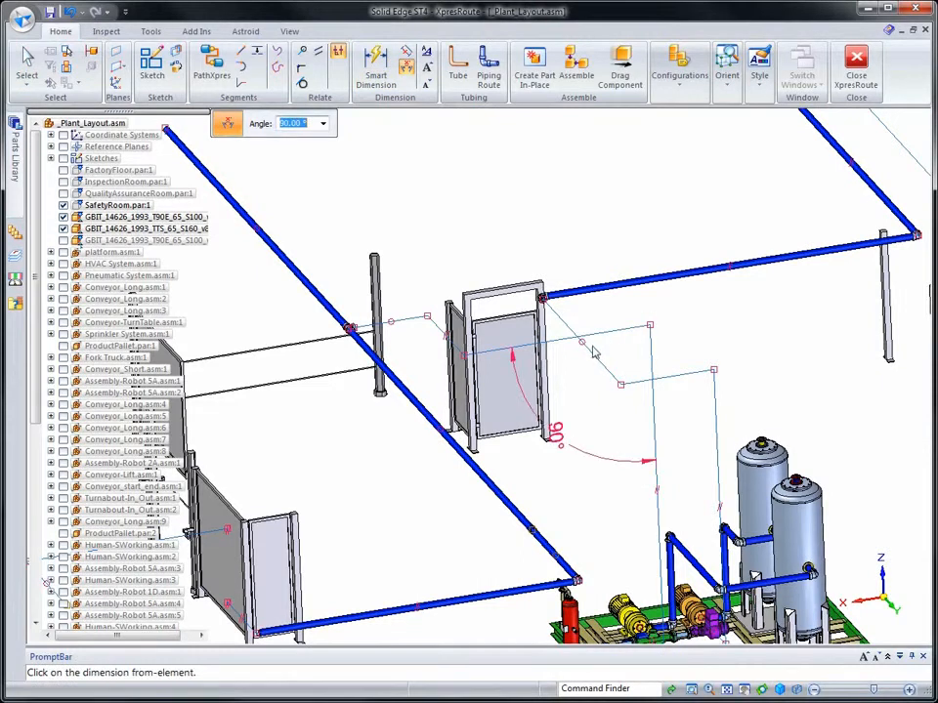
{"action": "type", "text": "9"}
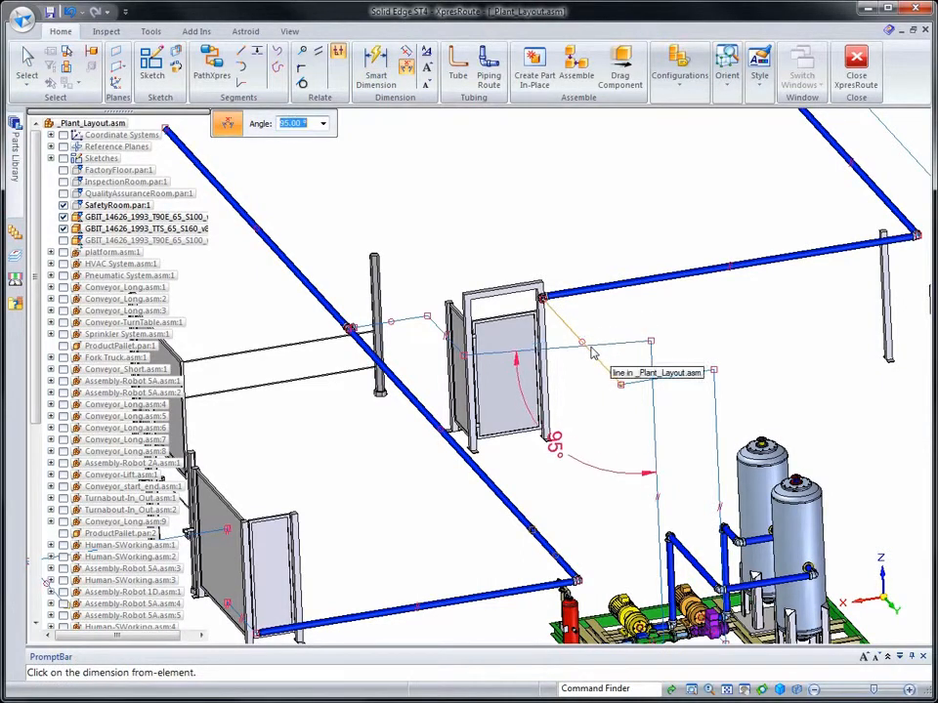
Add an angle dimension of 95° between the elbow path's crosswise segment and its vertical drop to the skid.
{"action": "left_click", "coordinate": [715, 412]}
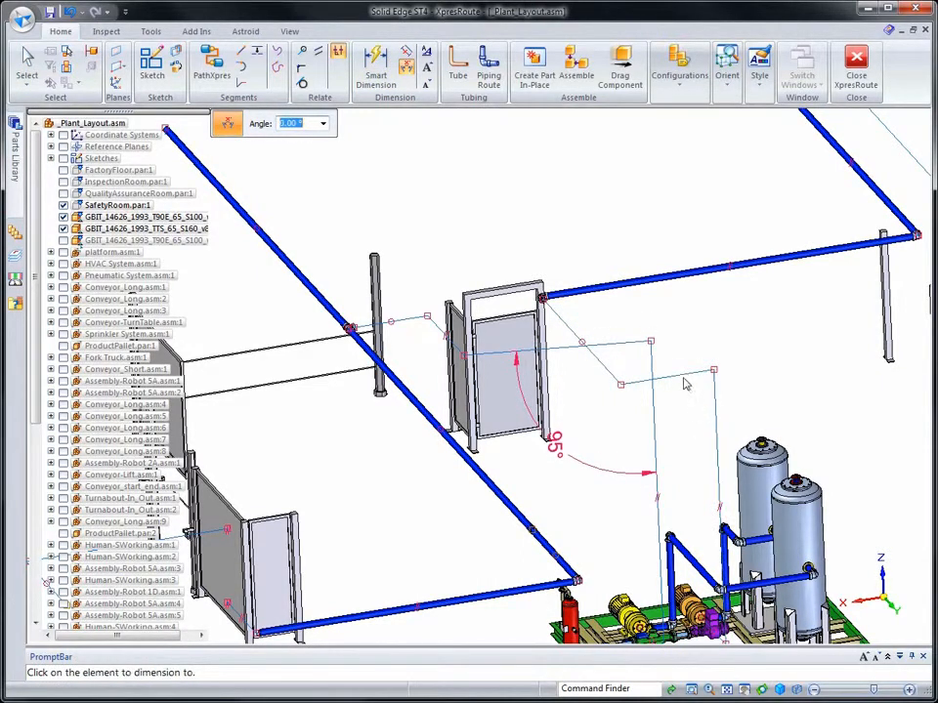
{"action": "left_click", "coordinate": [653, 398]}
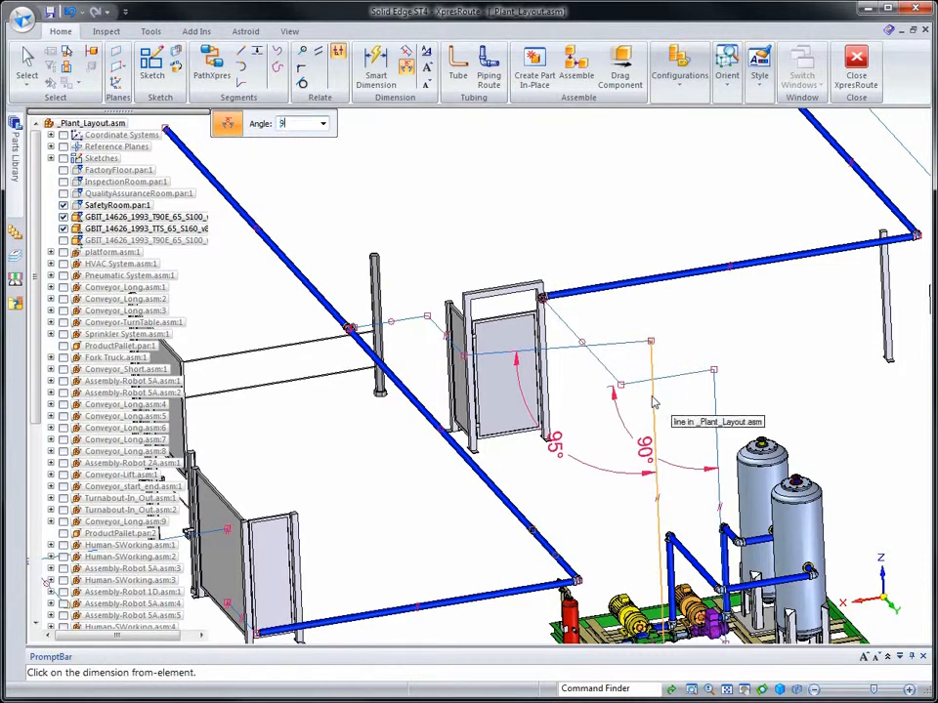
{"action": "key", "text": "Return"}
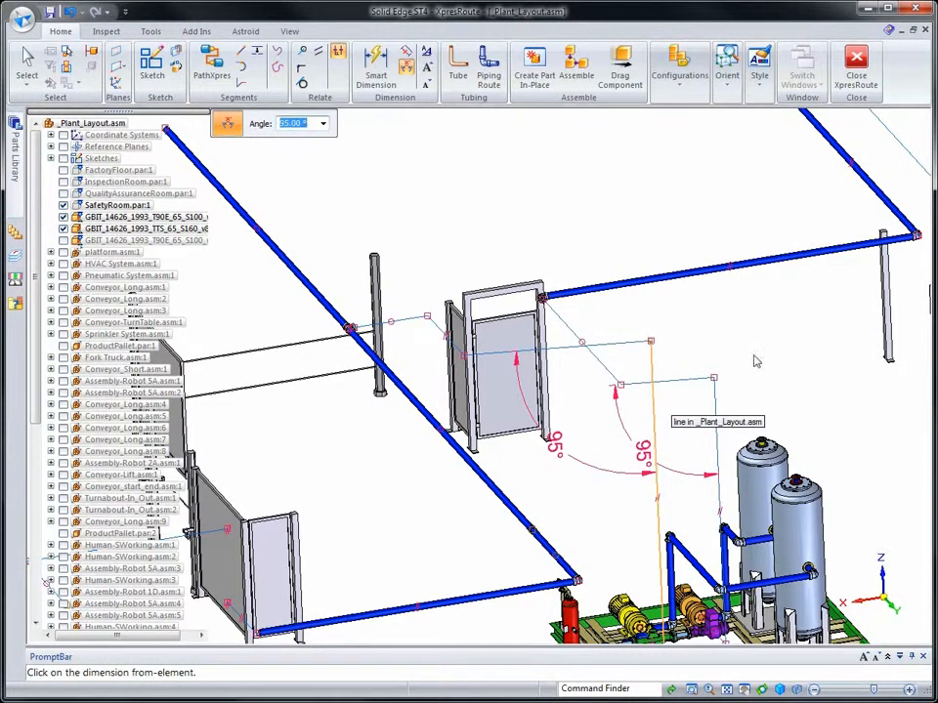
{"action": "middle_click_drag", "start_coordinate": [803, 349], "coordinate": [803, 349]}
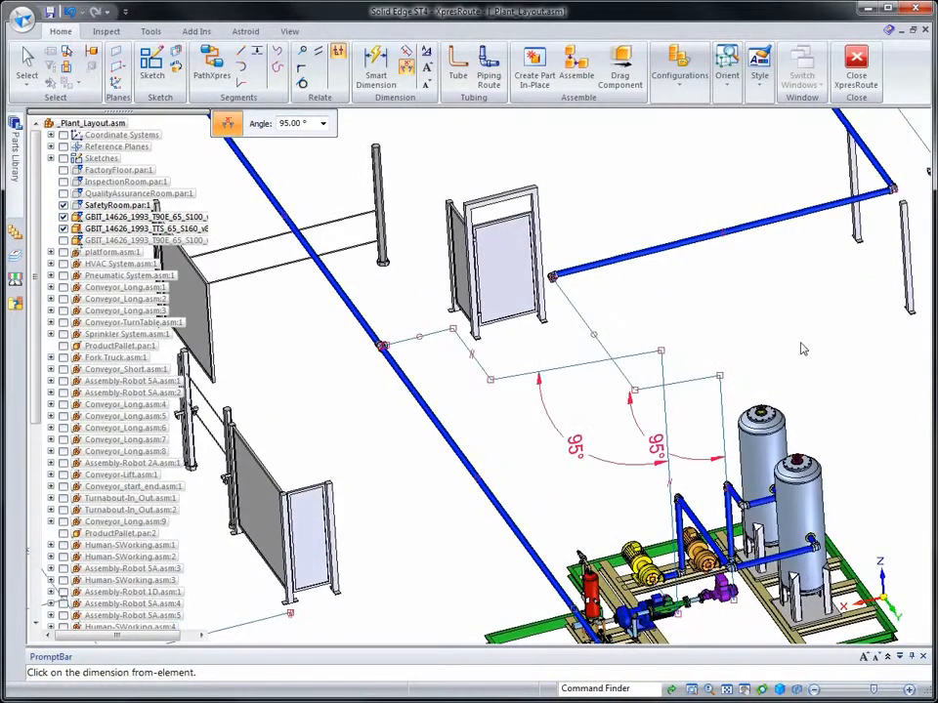
{"action": "key", "text": "Escape"}
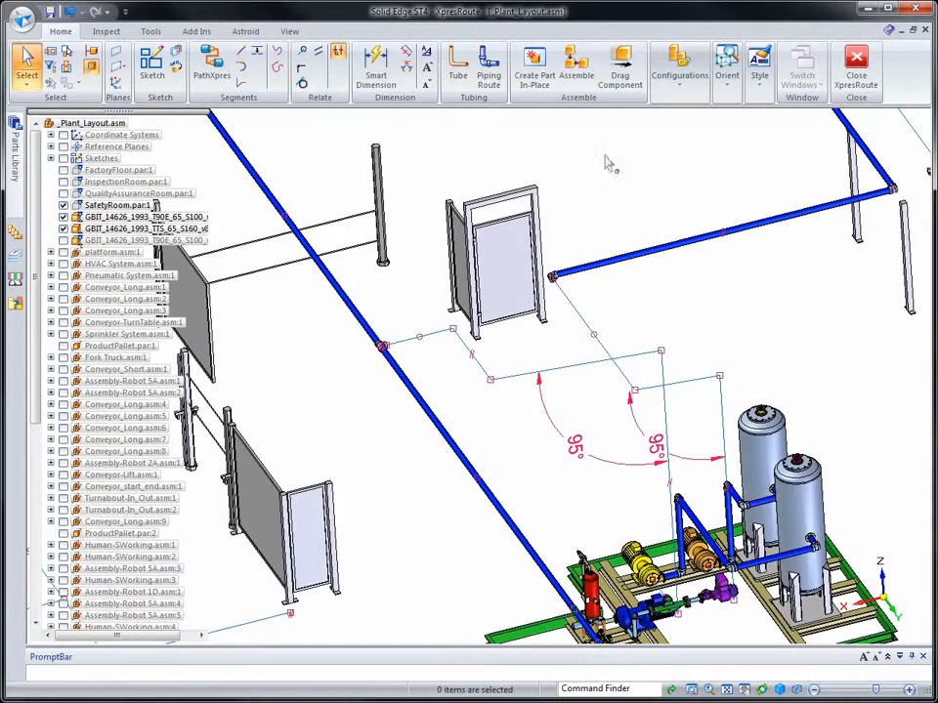
Start a piping route with GB standard 65 mm pipe and GB forged steel threaded fittings, with fitting availability verification turned on.
{"action": "left_click", "coordinate": [488, 76]}
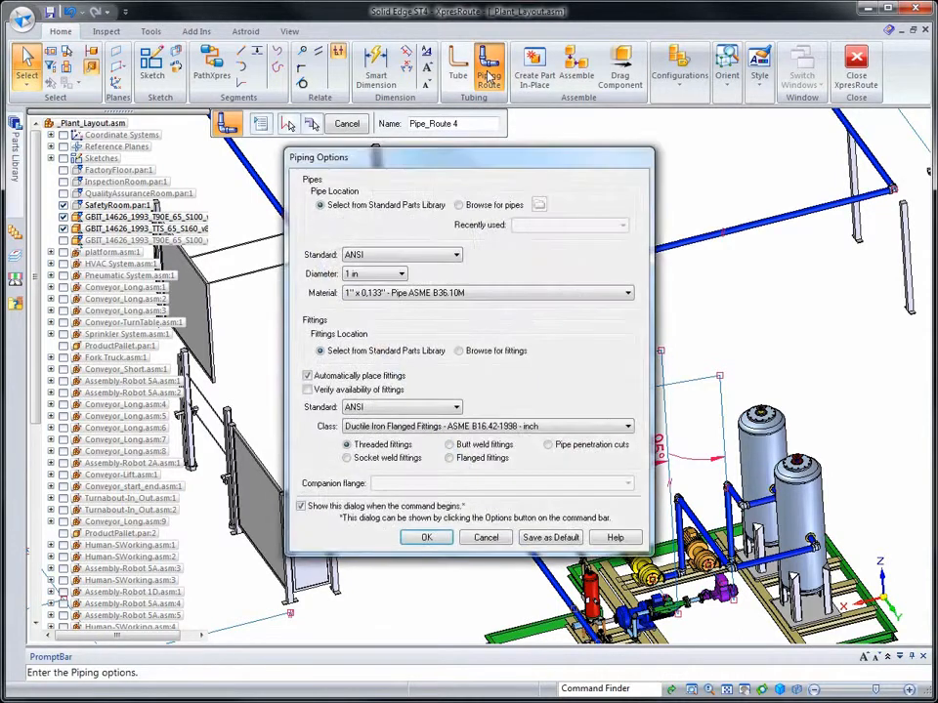
{"action": "left_click", "coordinate": [455, 256]}
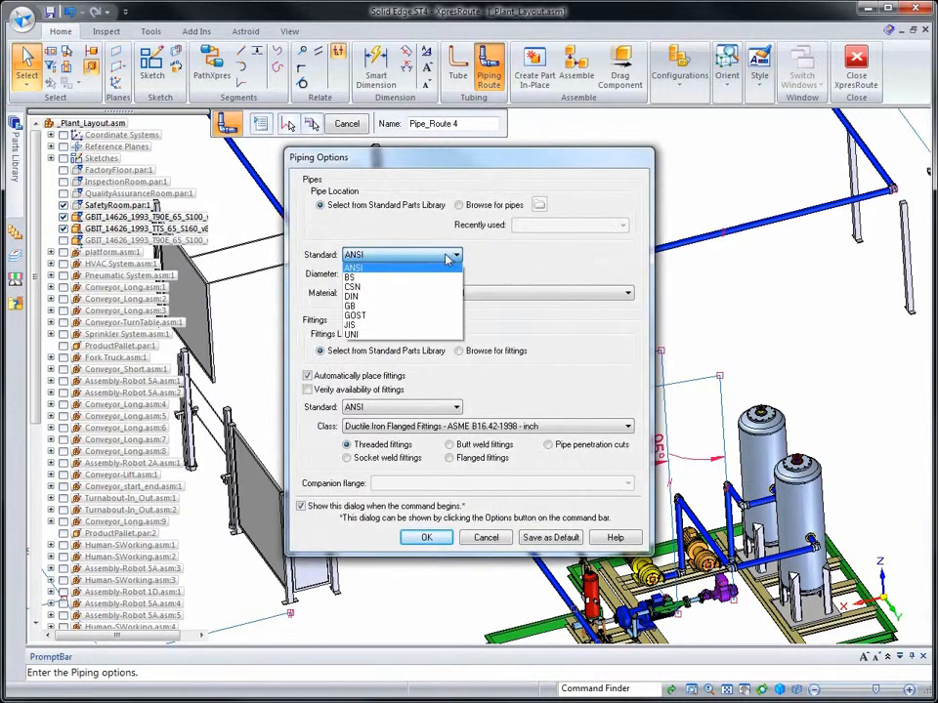
{"action": "left_click", "coordinate": [361, 306]}
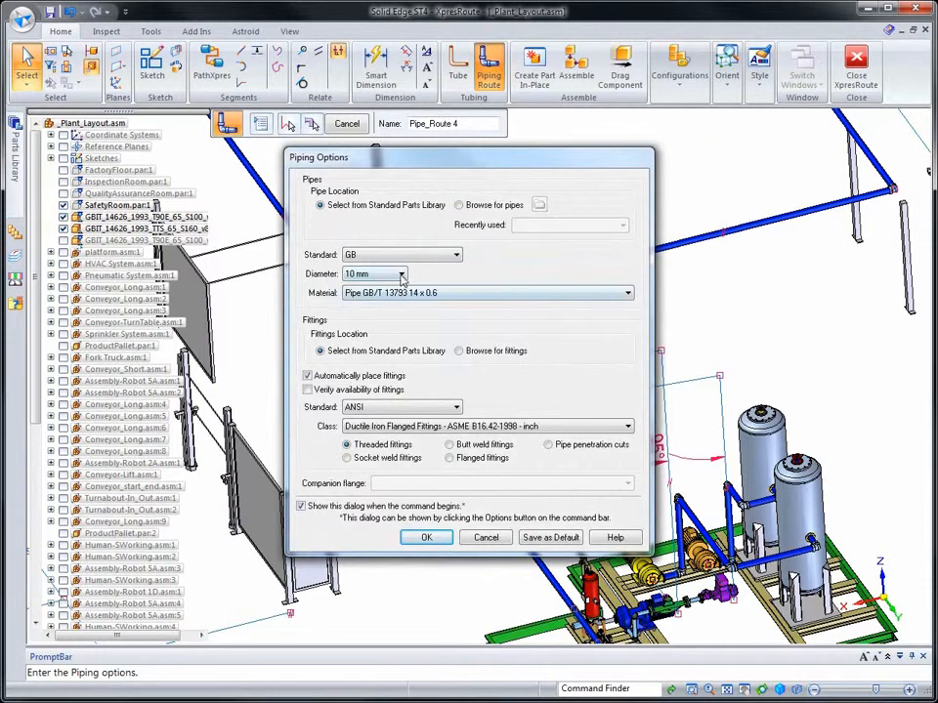
{"action": "left_click", "coordinate": [401, 274]}
{"action": "left_click", "coordinate": [371, 342]}
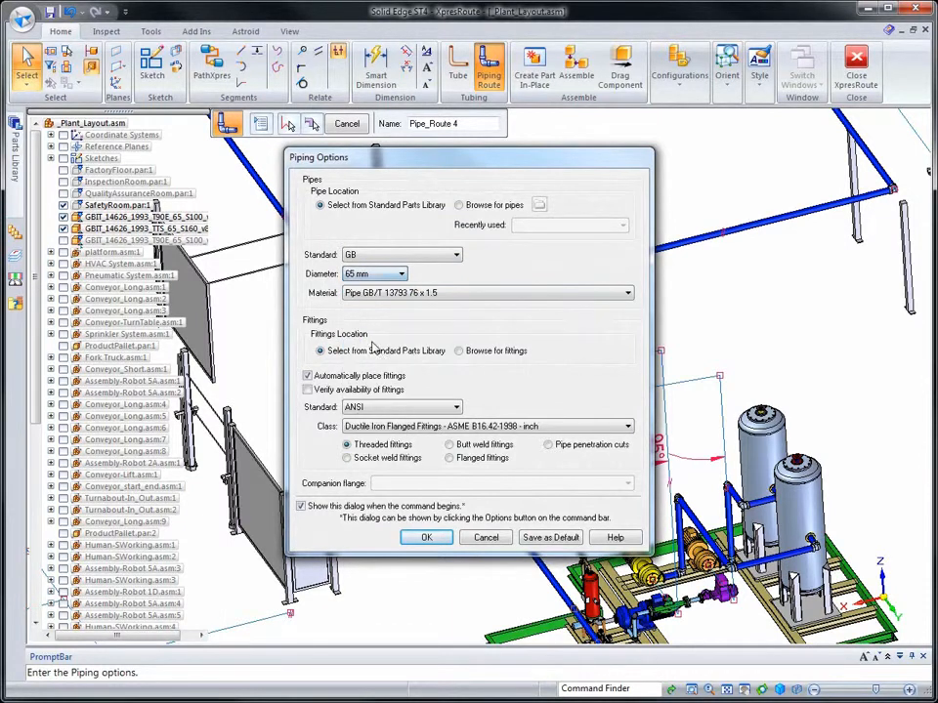
{"action": "left_click", "coordinate": [308, 390]}
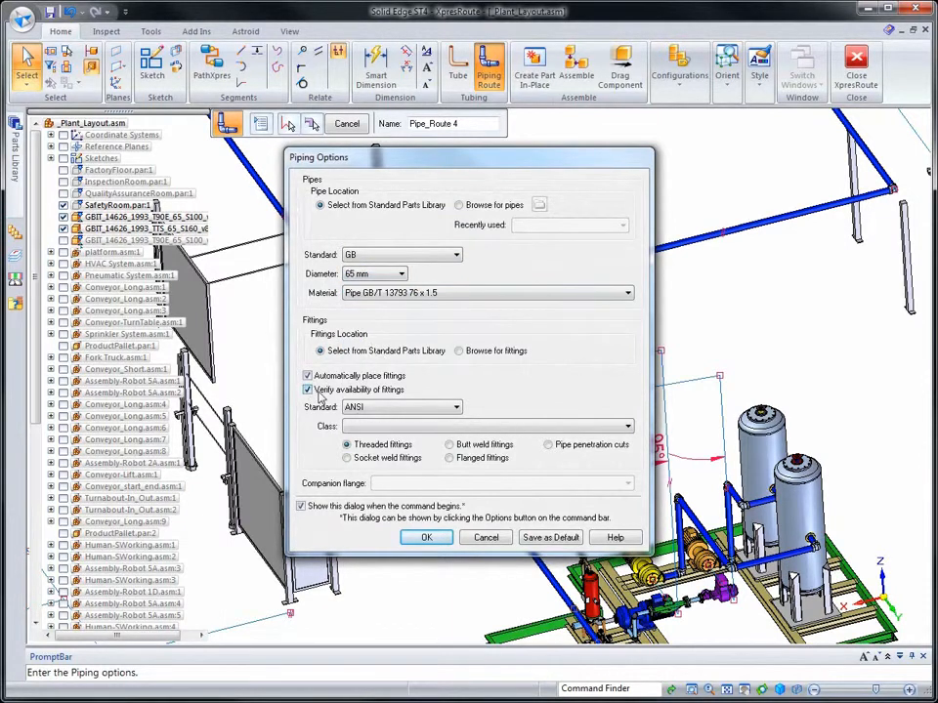
{"action": "left_click", "coordinate": [430, 409]}
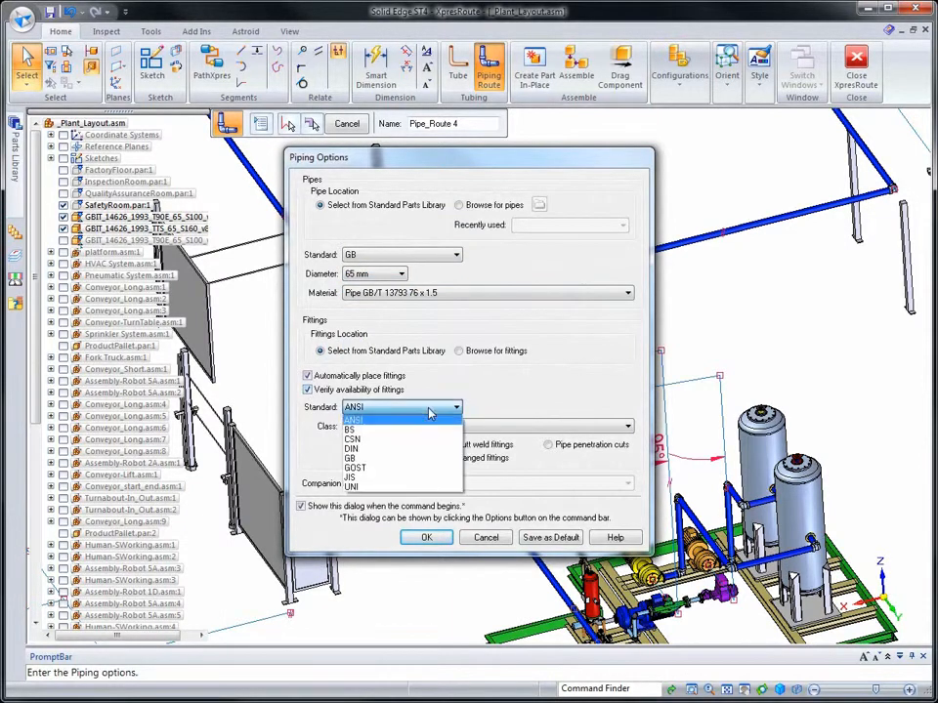
{"action": "left_click", "coordinate": [366, 458]}
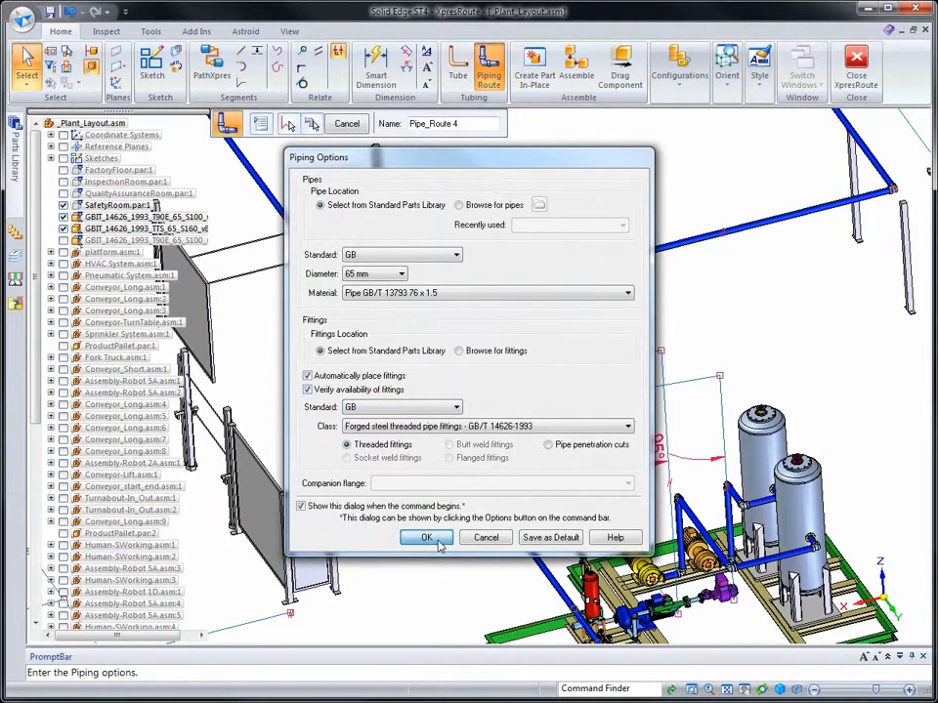
{"action": "left_click", "coordinate": [423, 539]}
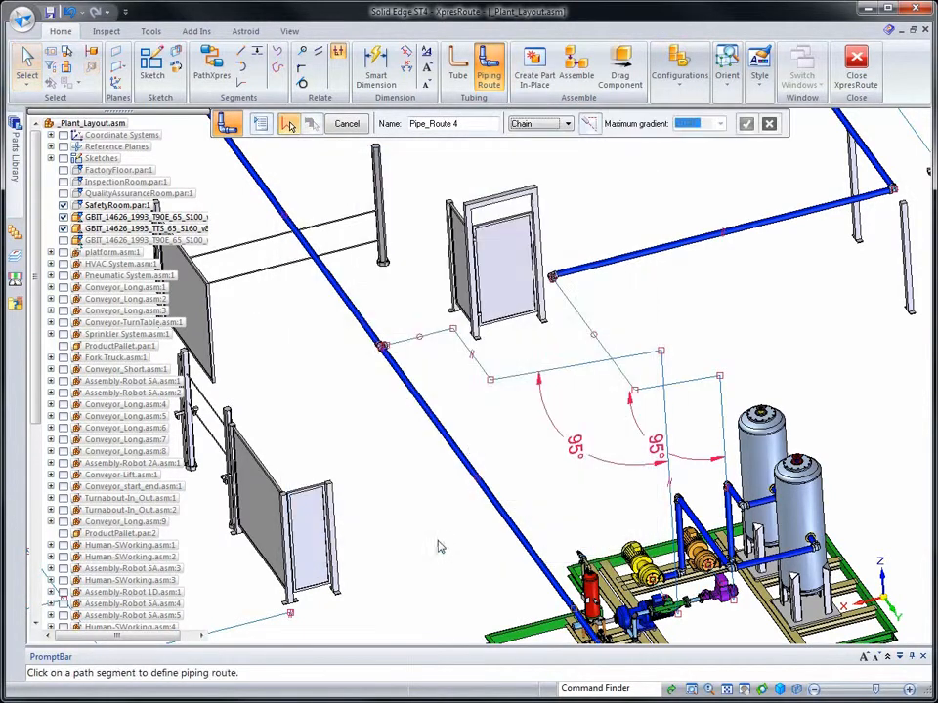
Generate the pipes and fittings along both new paths in one piping route, with a maximum gradient of 20°.
{"action": "left_click", "coordinate": [588, 127]}
{"action": "left_click", "coordinate": [707, 126]}
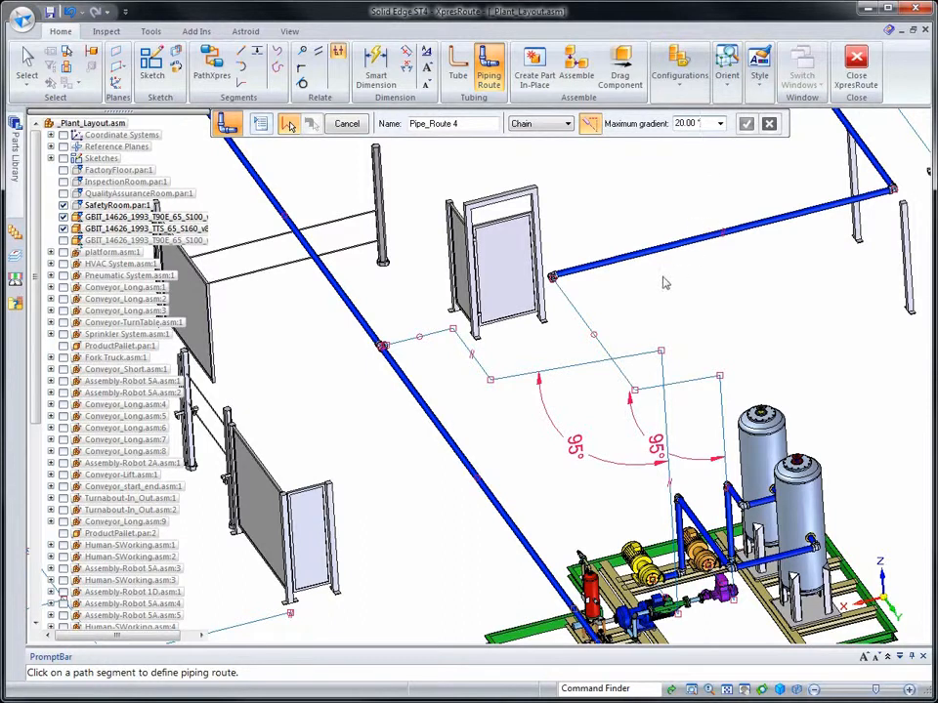
{"action": "left_click", "coordinate": [581, 315]}
{"action": "left_click", "coordinate": [632, 355]}
{"action": "left_click", "coordinate": [746, 124]}
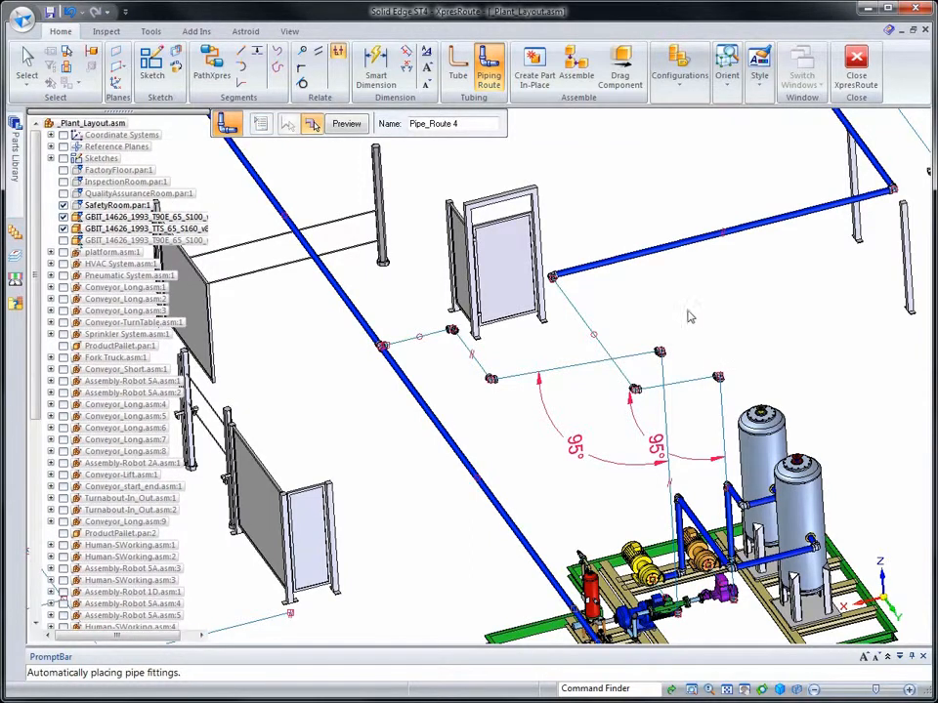
{"action": "left_click", "coordinate": [346, 124]}
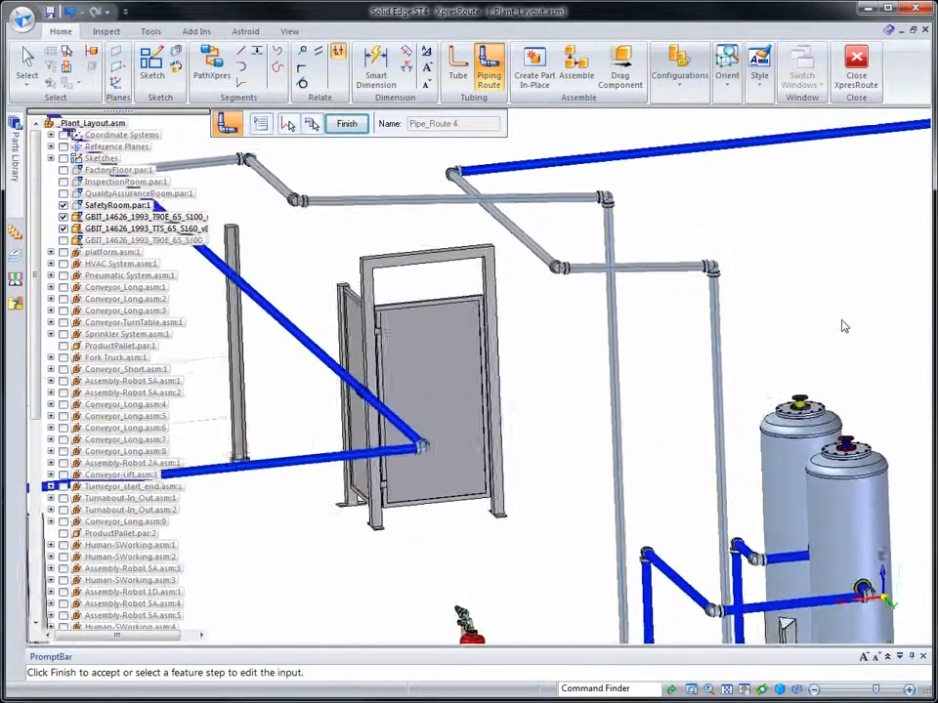
{"action": "key", "text": "Return"}
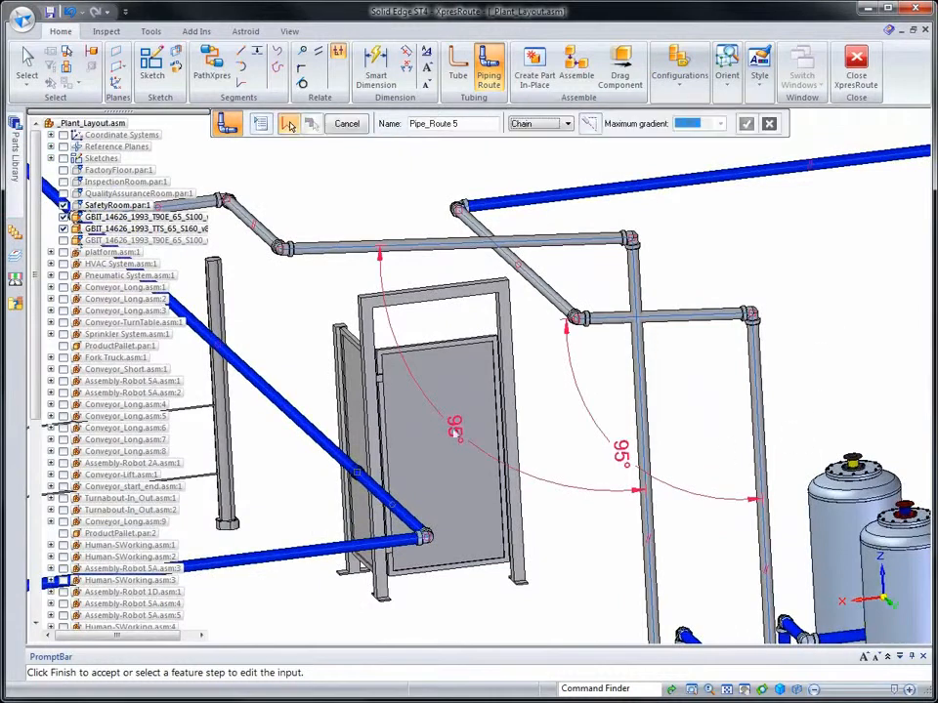
{"action": "left_click", "coordinate": [347, 124]}
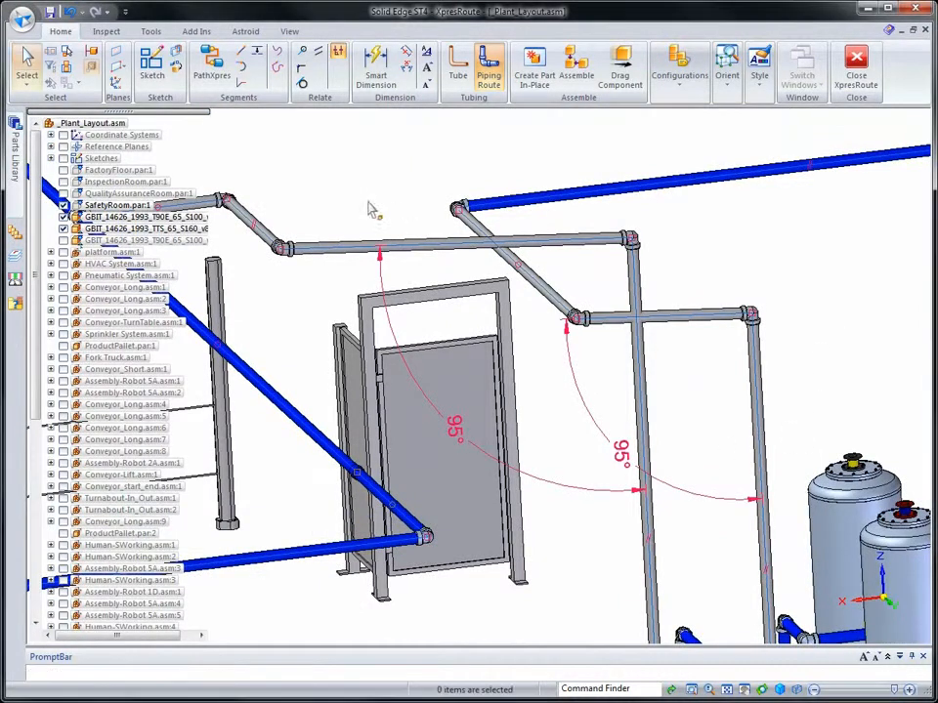
Set the angle dimensions of both the tee route and the elbow route to 98°.
{"action": "left_click", "coordinate": [451, 432]}
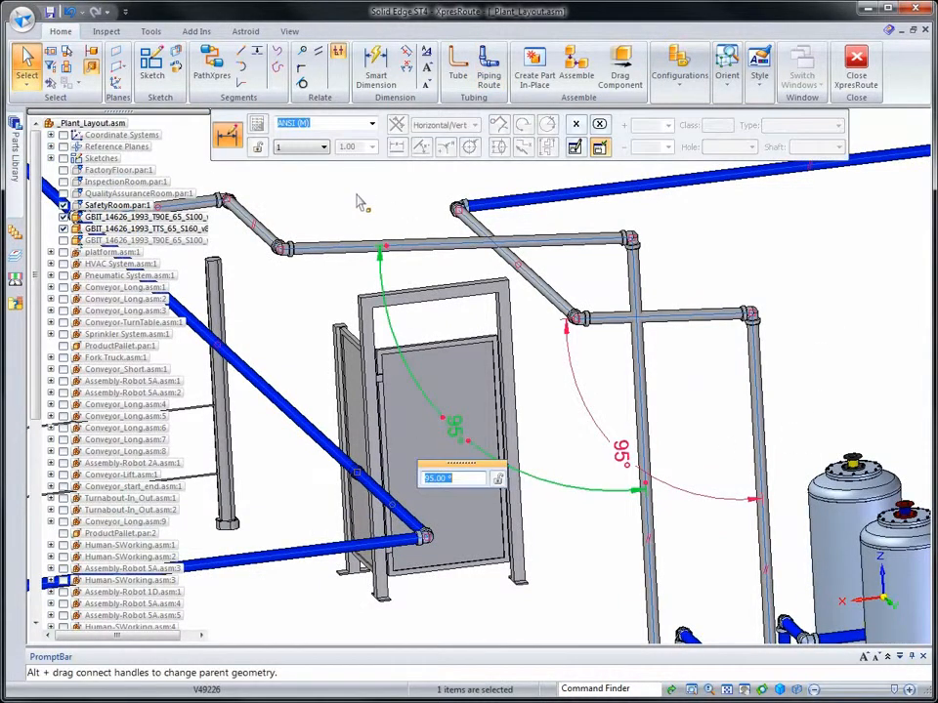
{"action": "type", "text": "98"}
{"action": "key", "text": "Return"}
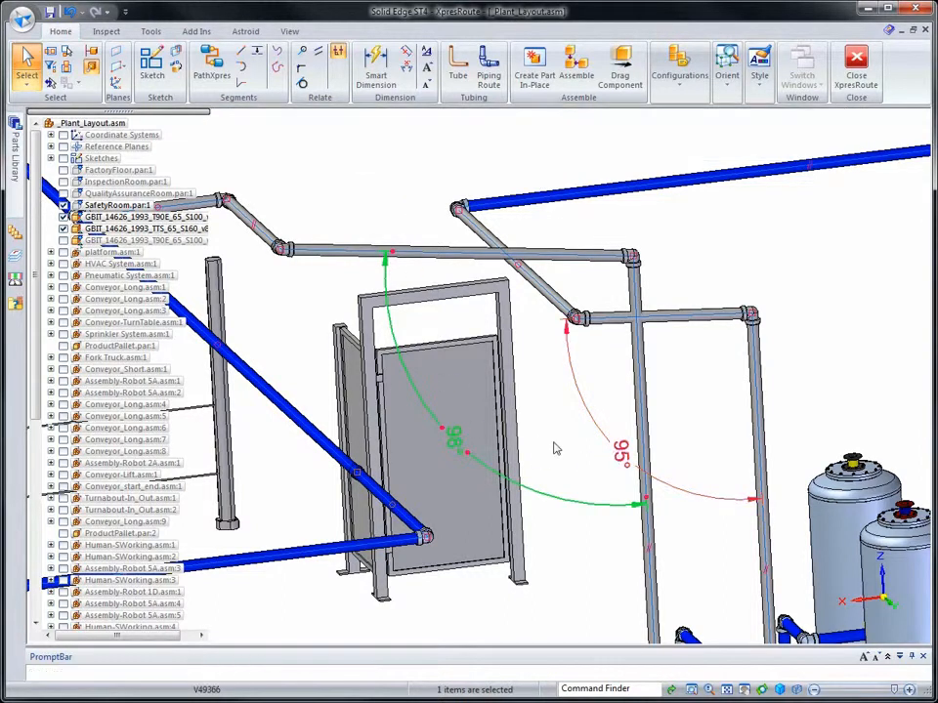
{"action": "left_click", "coordinate": [589, 460]}
{"action": "type", "text": "98"}
{"action": "key", "text": "Return"}
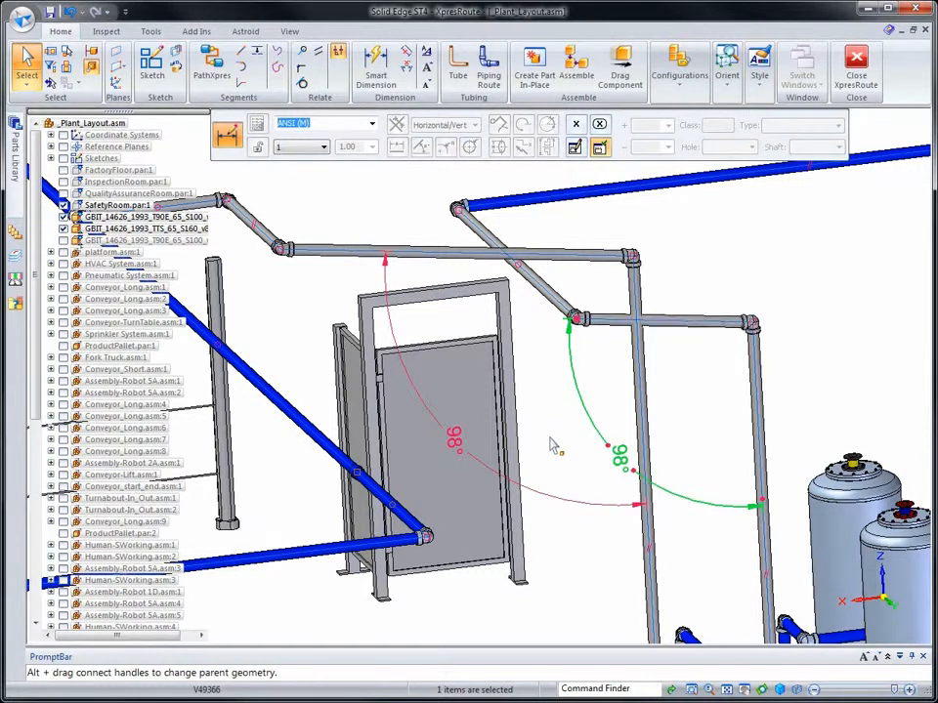
{"action": "left_click", "coordinate": [701, 450]}
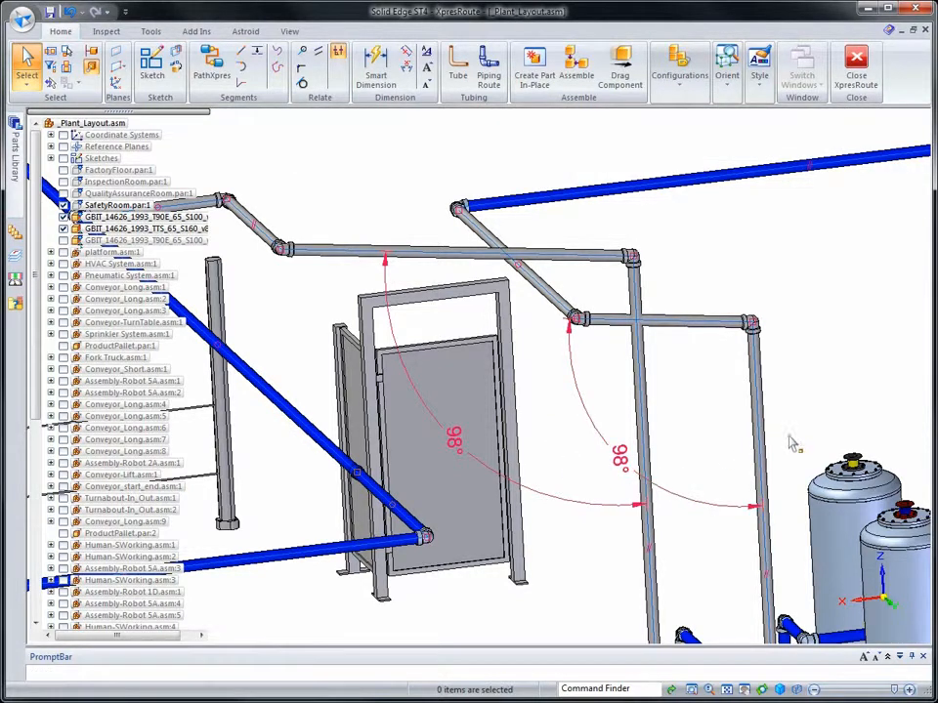
Dimension the pipe segment leaving the yellow motor and set its length to 0.50 m.
{"action": "middle_click_drag", "start_coordinate": [845, 379], "coordinate": [797, 361]}
{"action": "scroll", "coordinate": [796, 361], "scroll_direction": "up", "scroll_amount": 8}
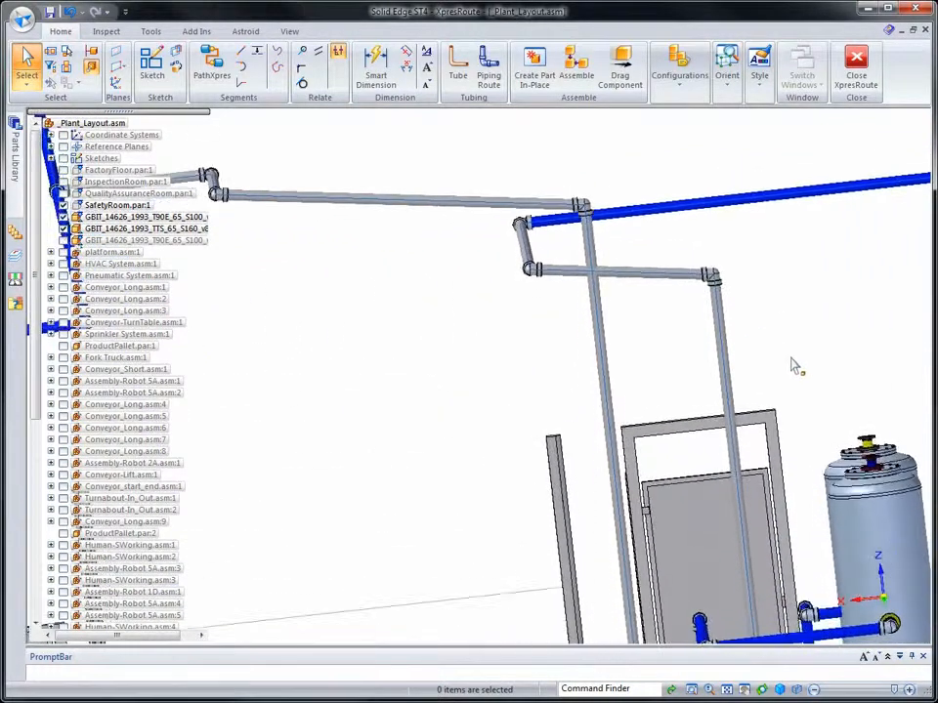
{"action": "middle_click_drag", "start_coordinate": [739, 395], "coordinate": [681, 525]}
{"action": "left_click", "coordinate": [374, 66]}
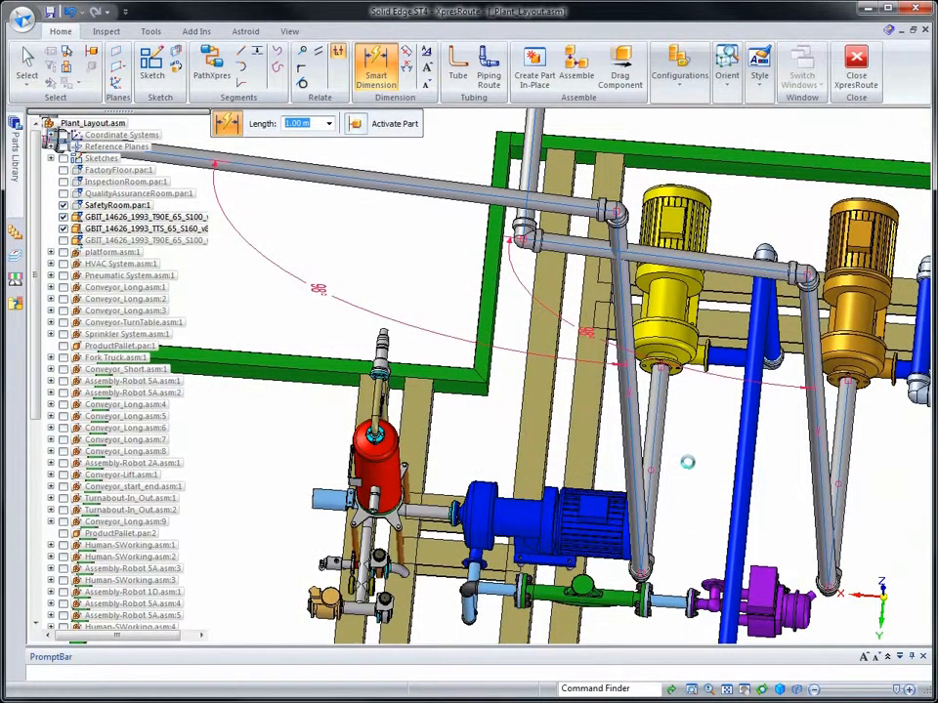
{"action": "left_click", "coordinate": [720, 503]}
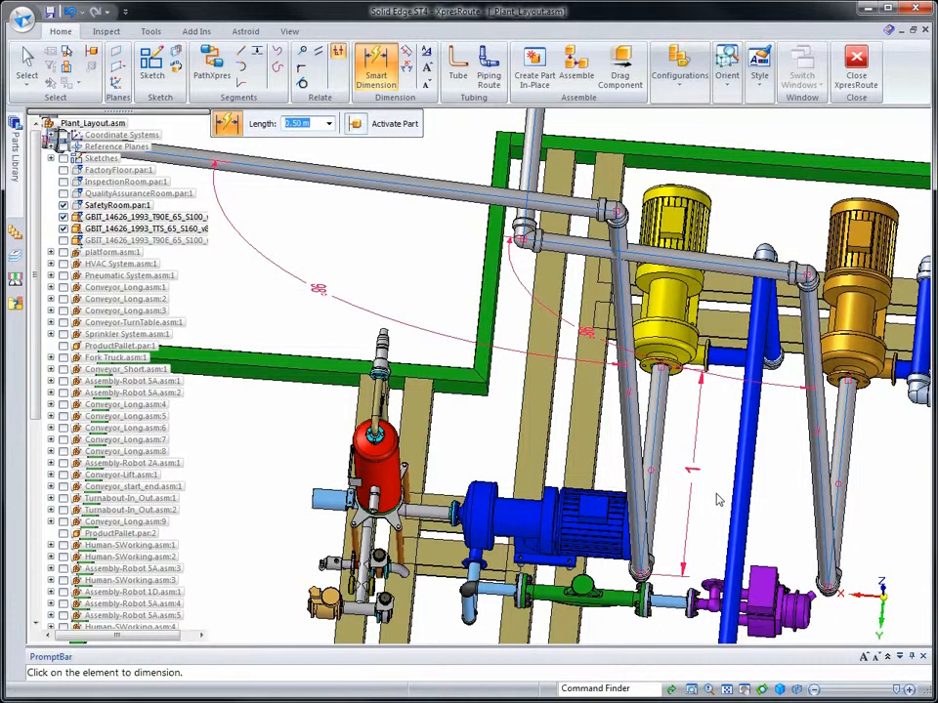
{"action": "key", "text": "Return"}
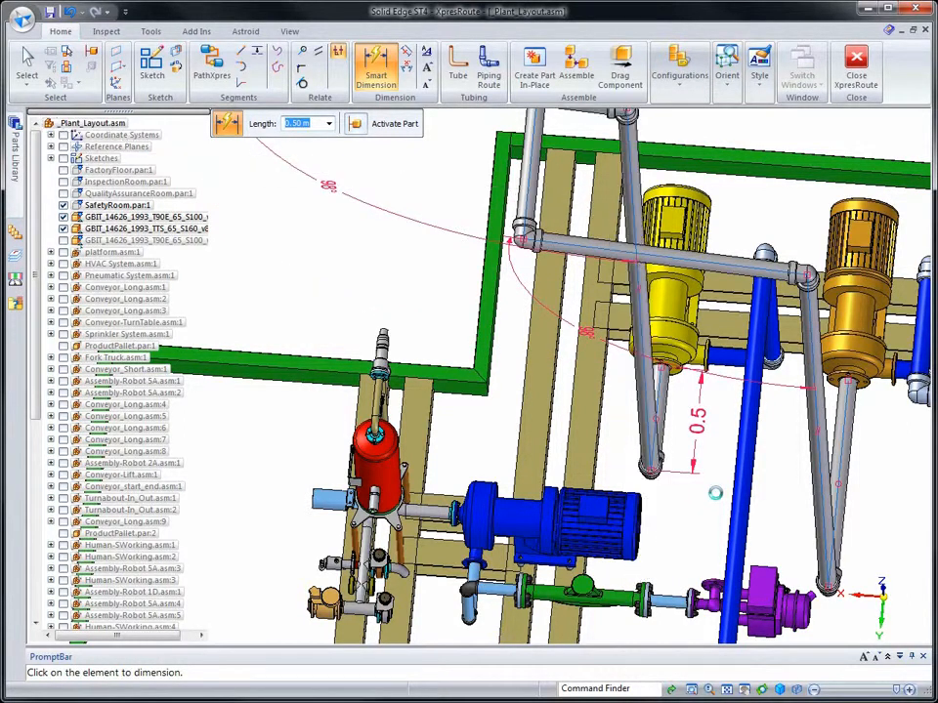
{"action": "middle_click_drag", "start_coordinate": [716, 494], "coordinate": [644, 560]}
{"action": "middle_click_drag", "start_coordinate": [640, 578], "coordinate": [590, 432]}
{"action": "key", "text": "Escape"}
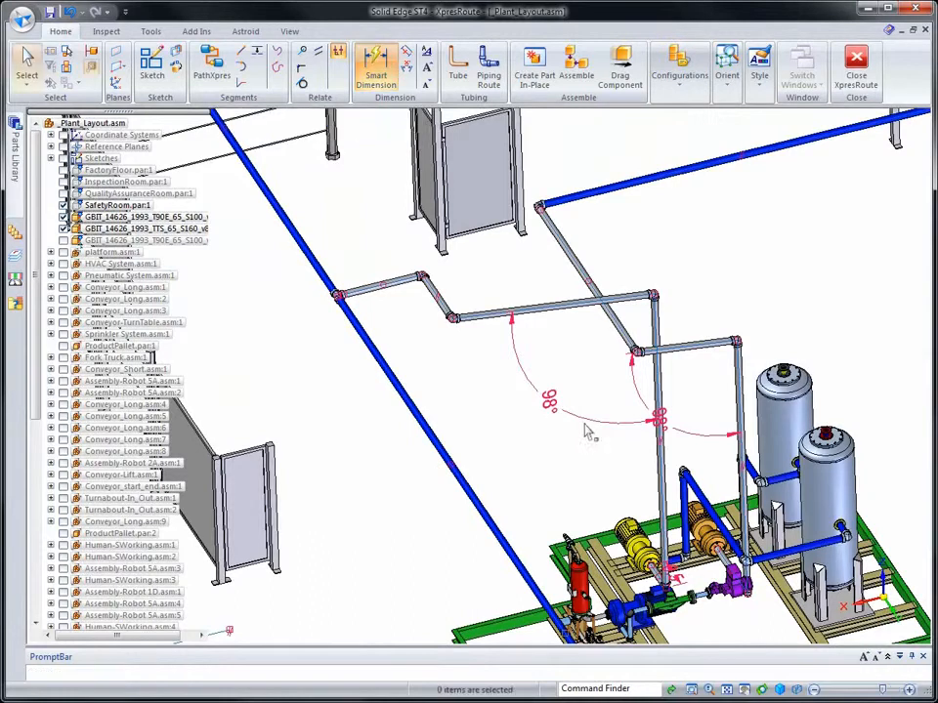
Close XpresRoute and apply the Blue face style to all parts identical to the new pipe at the tee.
{"action": "left_click", "coordinate": [855, 67]}
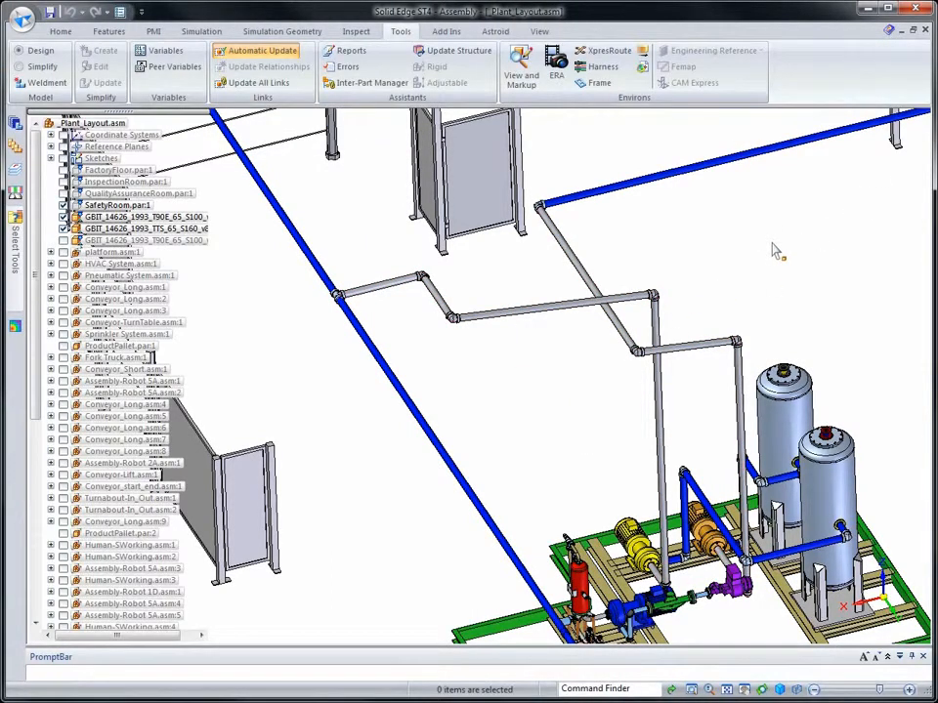
{"action": "left_click", "coordinate": [60, 31]}
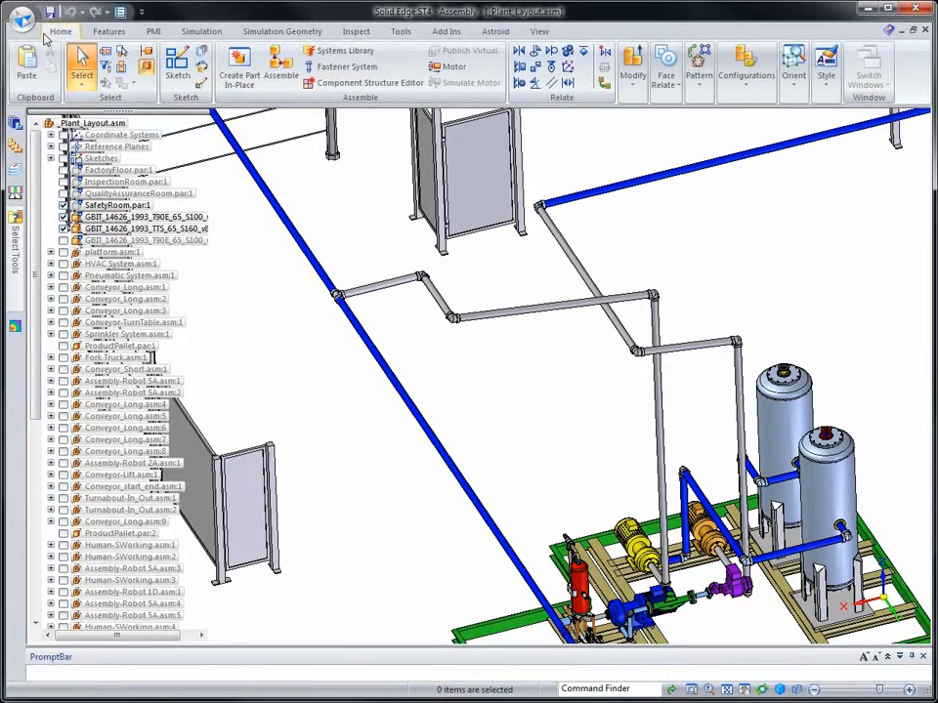
{"action": "left_click", "coordinate": [377, 300]}
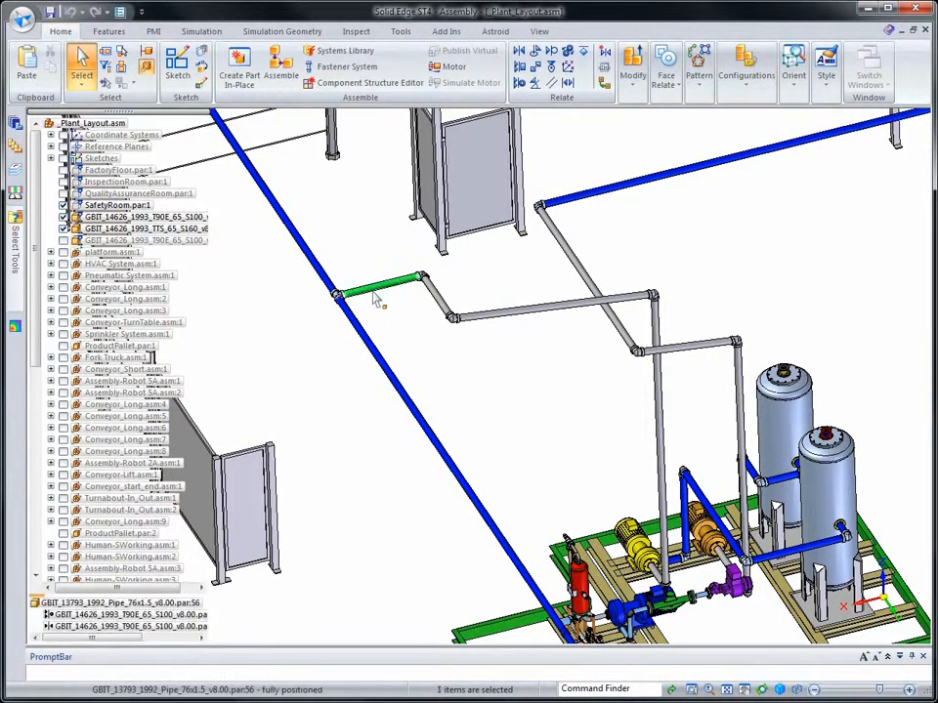
{"action": "left_click", "coordinate": [132, 85]}
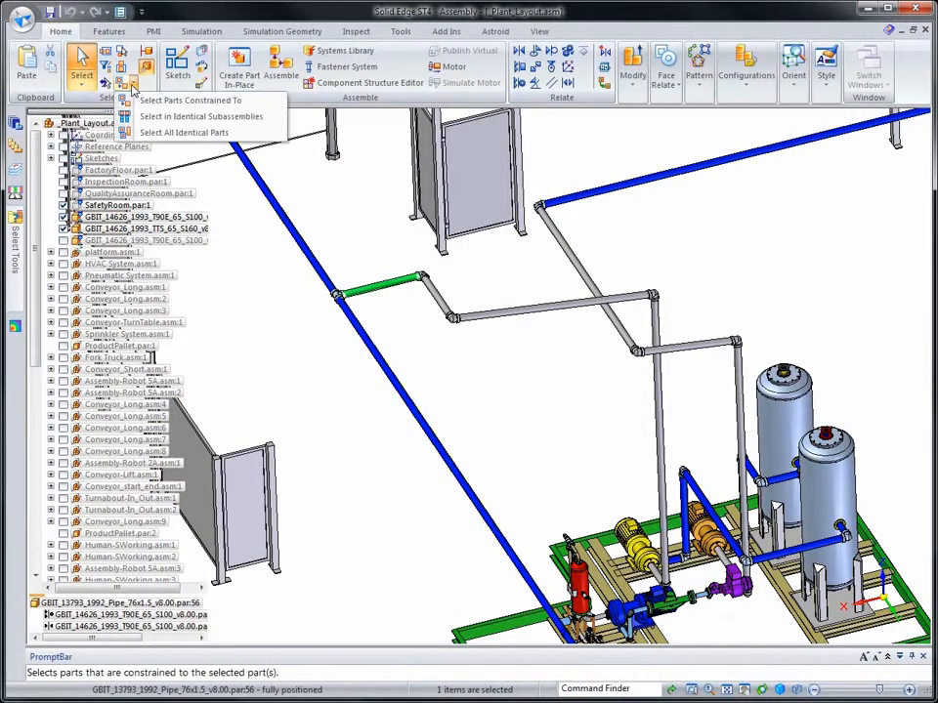
{"action": "left_click", "coordinate": [147, 132]}
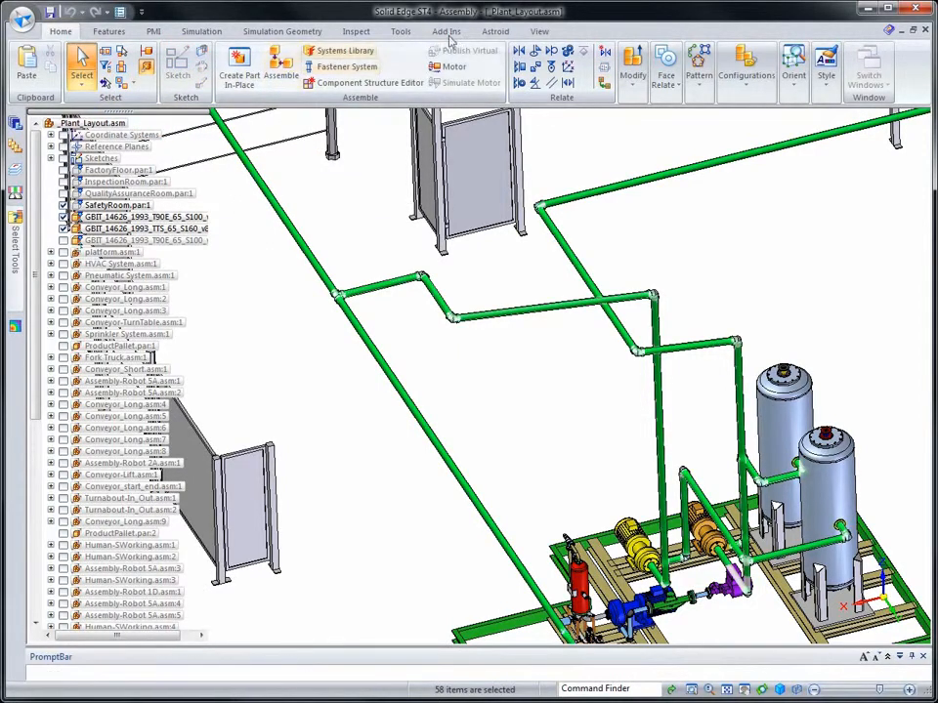
{"action": "scroll", "coordinate": [404, 30], "scroll_direction": "down", "scroll_amount": 9}
{"action": "left_click", "coordinate": [634, 67]}
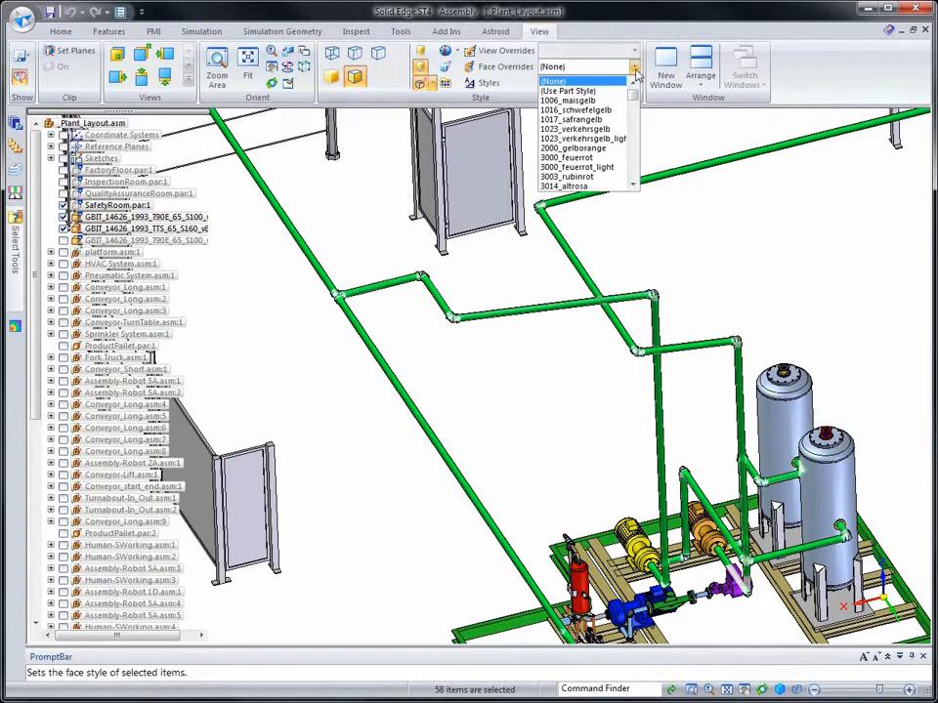
{"action": "left_click_drag", "start_coordinate": [635, 105], "coordinate": [632, 138]}
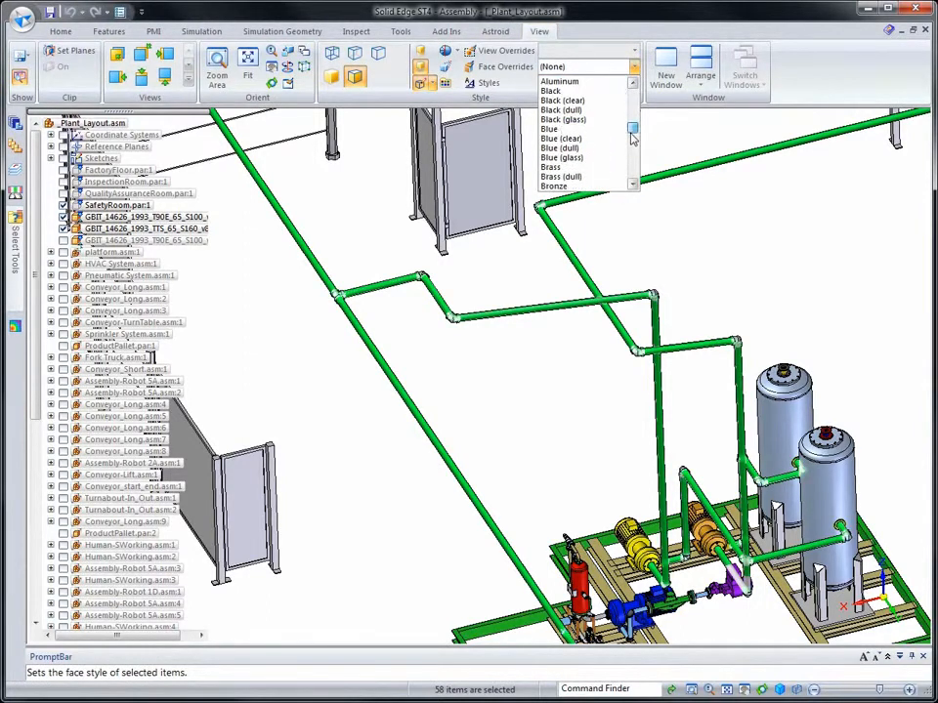
{"action": "left_click", "coordinate": [573, 130]}
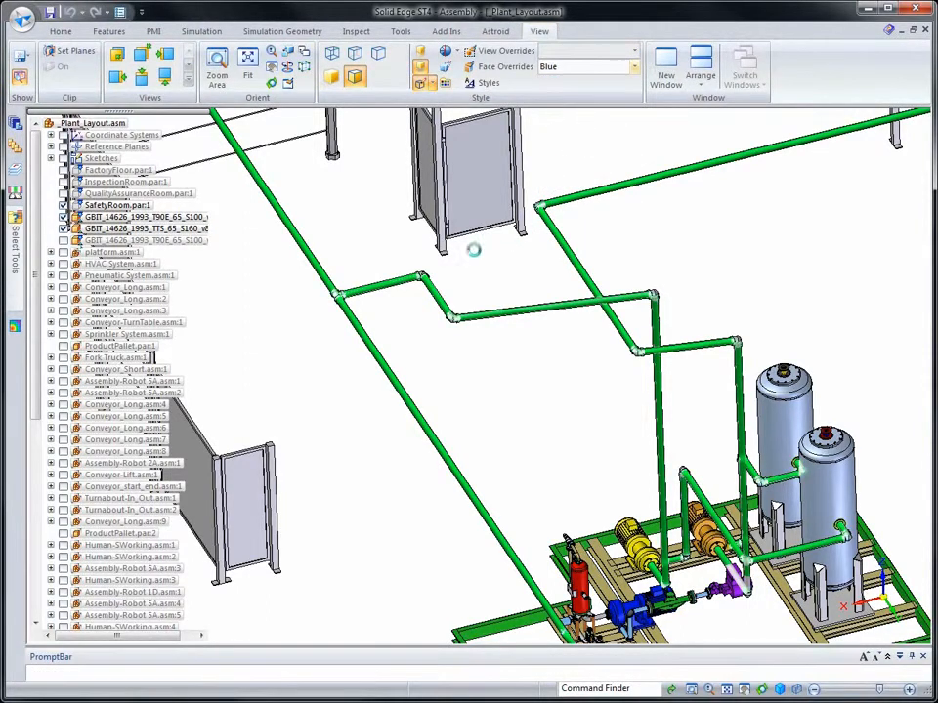
{"action": "left_click", "coordinate": [522, 377]}
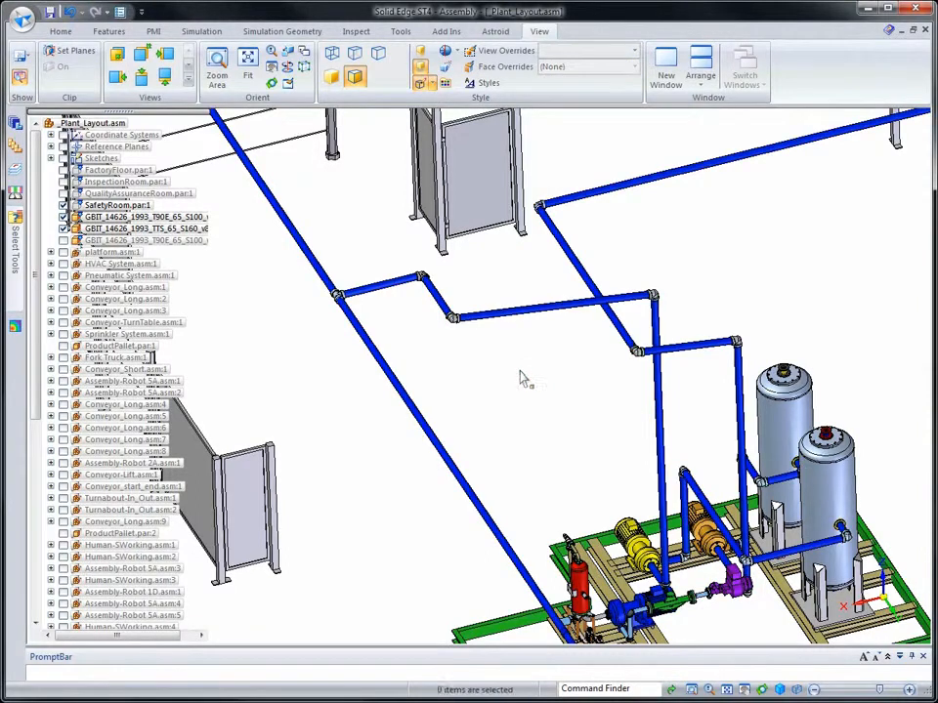
Show only the components of the Platform Assembly Stage zone.
{"action": "middle_click_drag", "start_coordinate": [521, 380], "coordinate": [180, 425]}
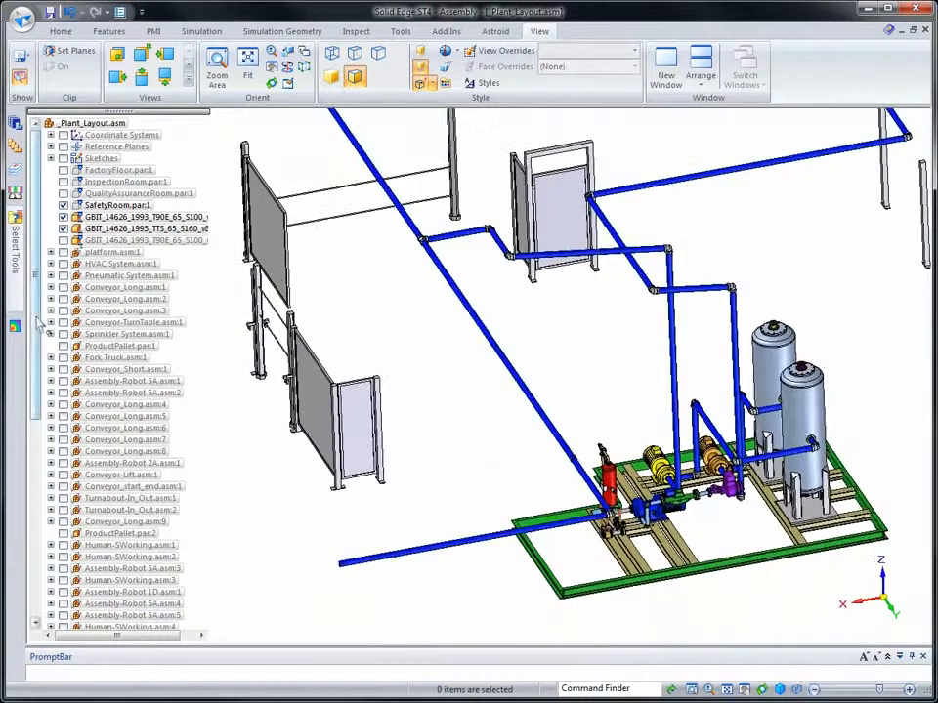
{"action": "left_click", "coordinate": [13, 225]}
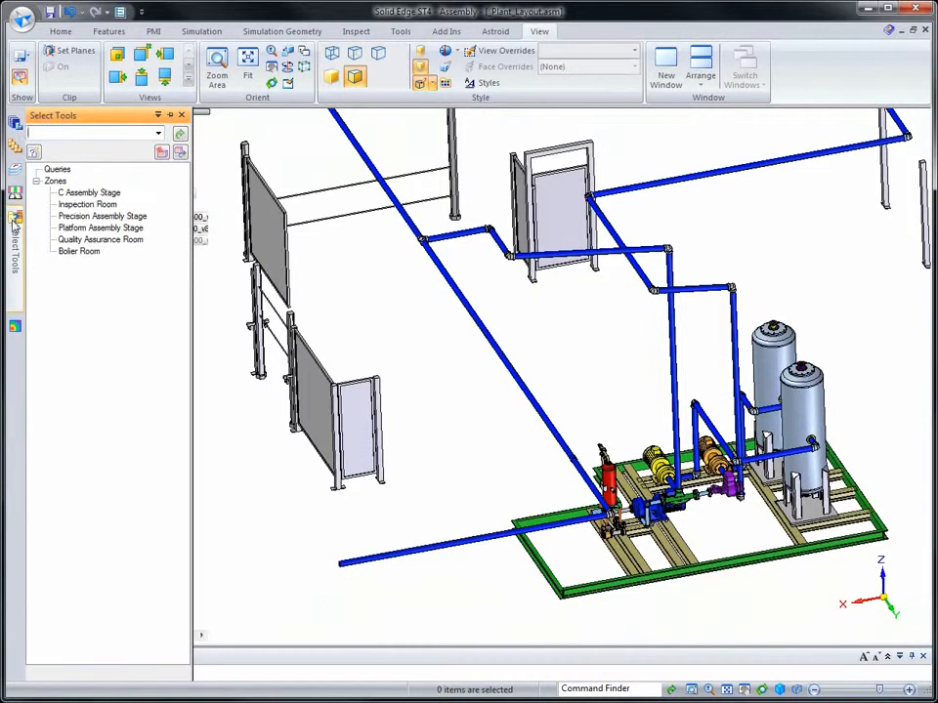
{"action": "right_click", "coordinate": [78, 231]}
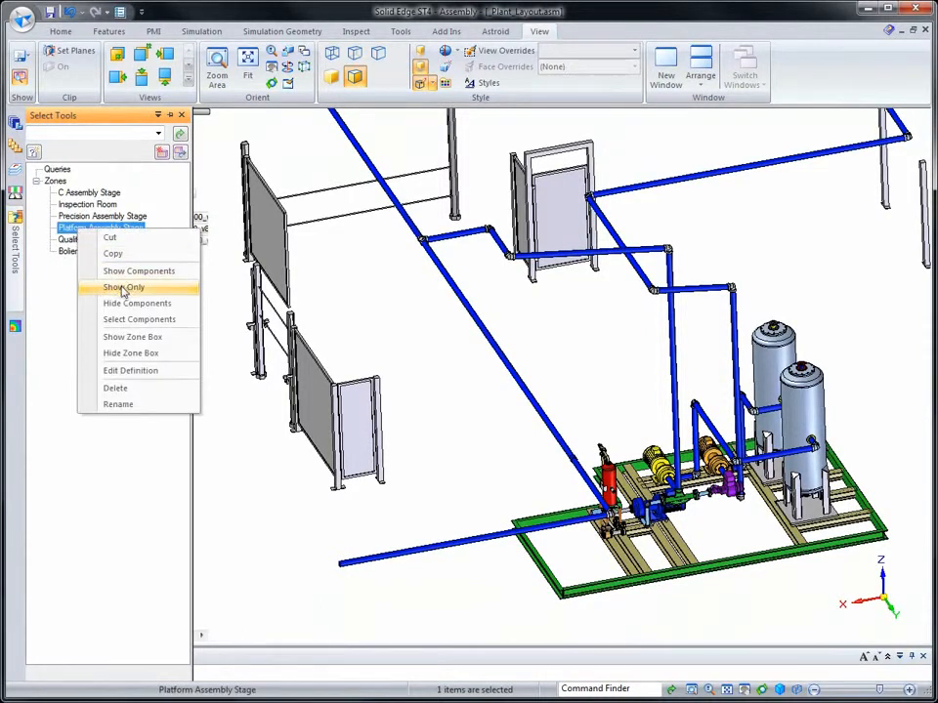
{"action": "left_click", "coordinate": [123, 288]}
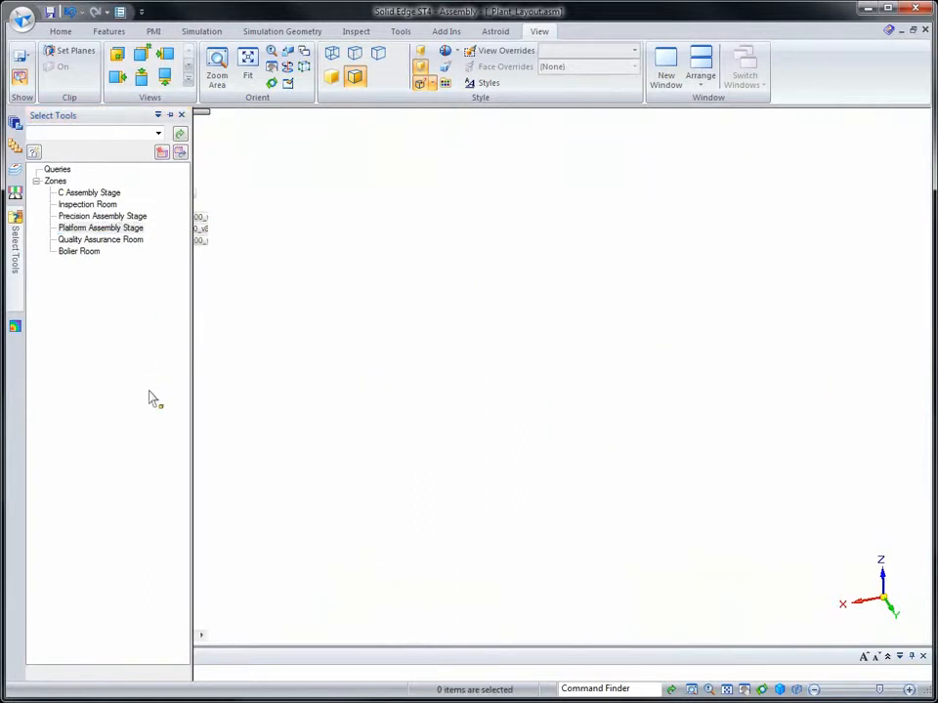